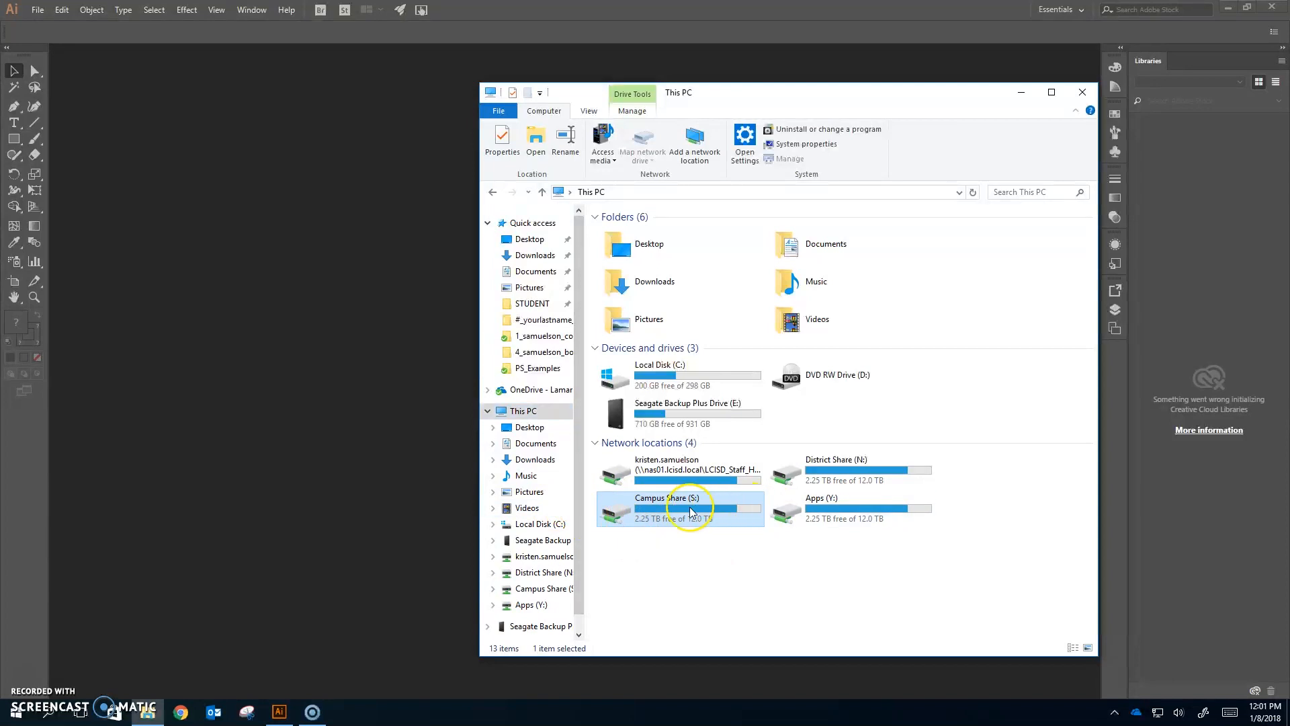
- Open #_lastname_Pen_Tool.ai from the Illustrator folder under Campus Share (S:) > HS_LAMAR > STUDENT
double_click(710, 512)
left_click(637, 249)
double_click(637, 249)
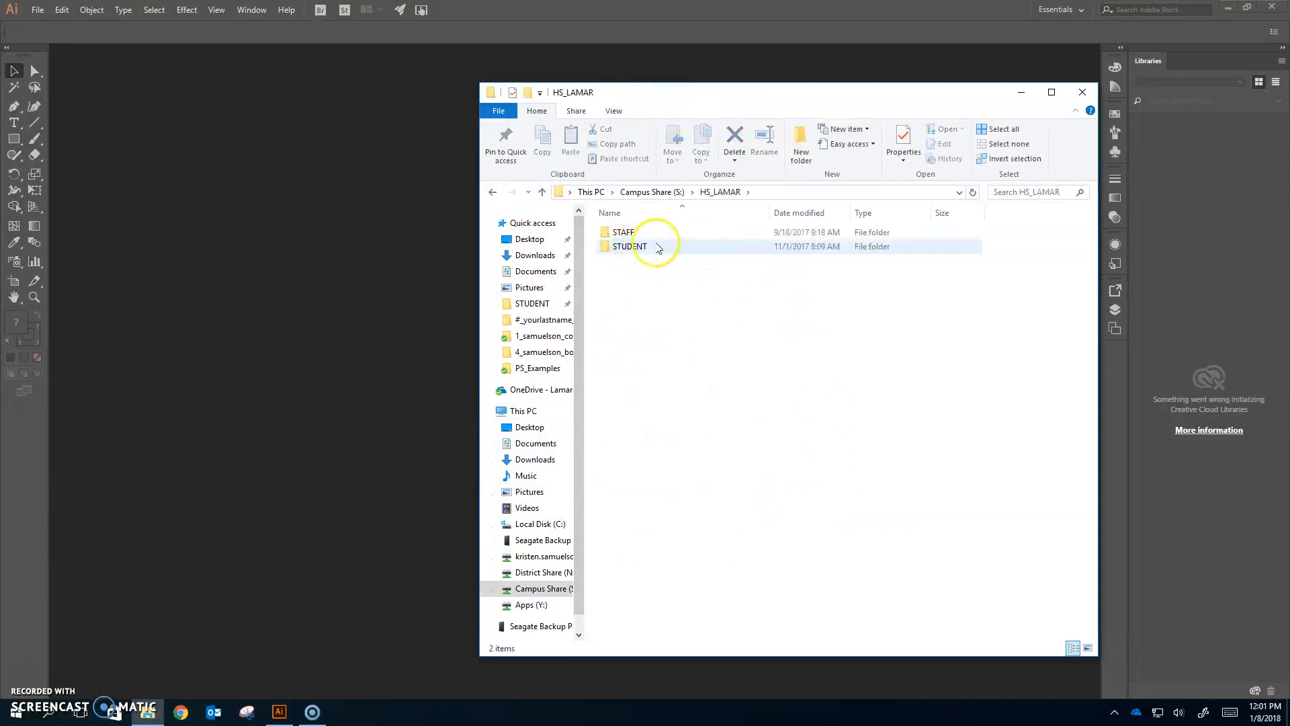
double_click(656, 247)
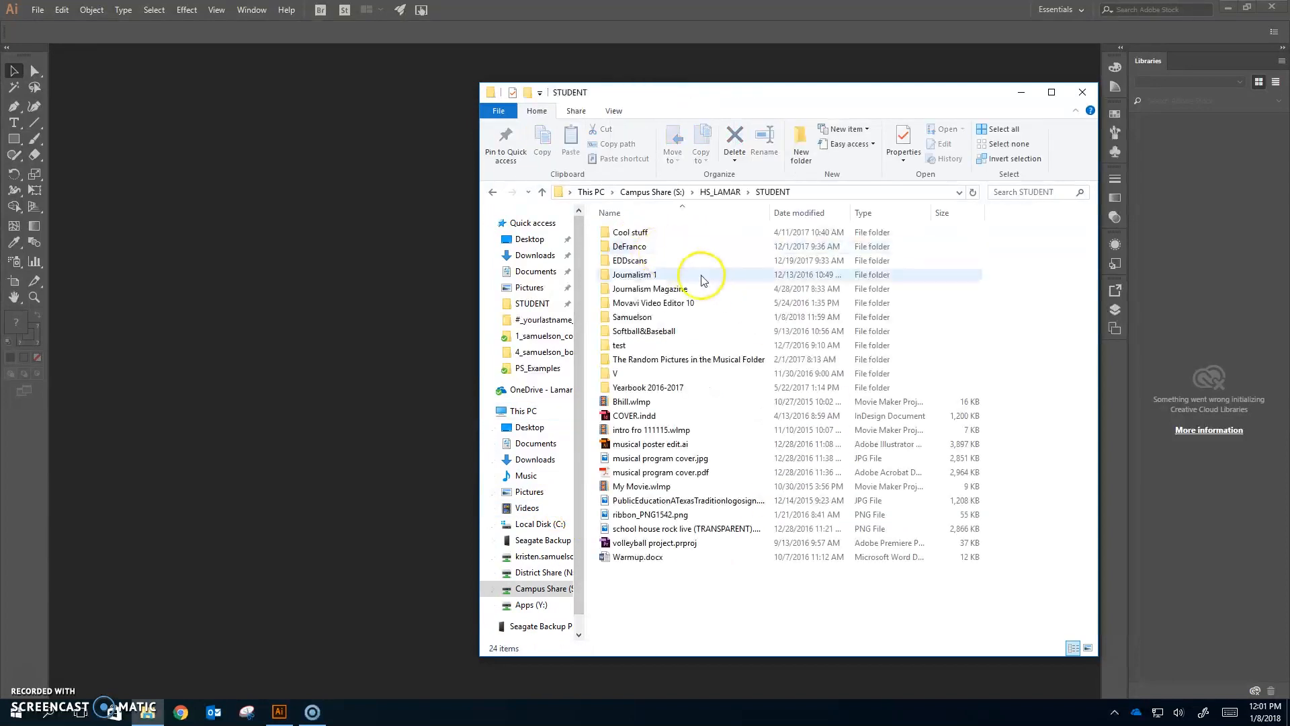
double_click(665, 317)
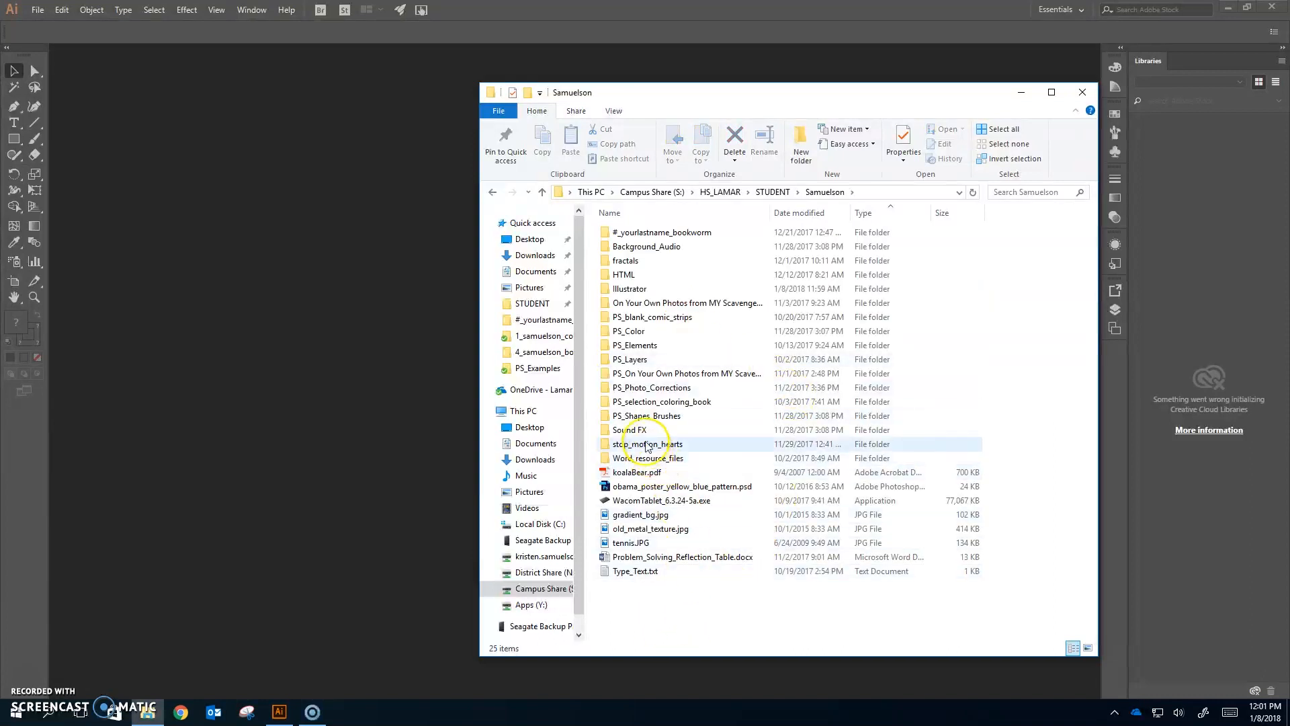
double_click(623, 290)
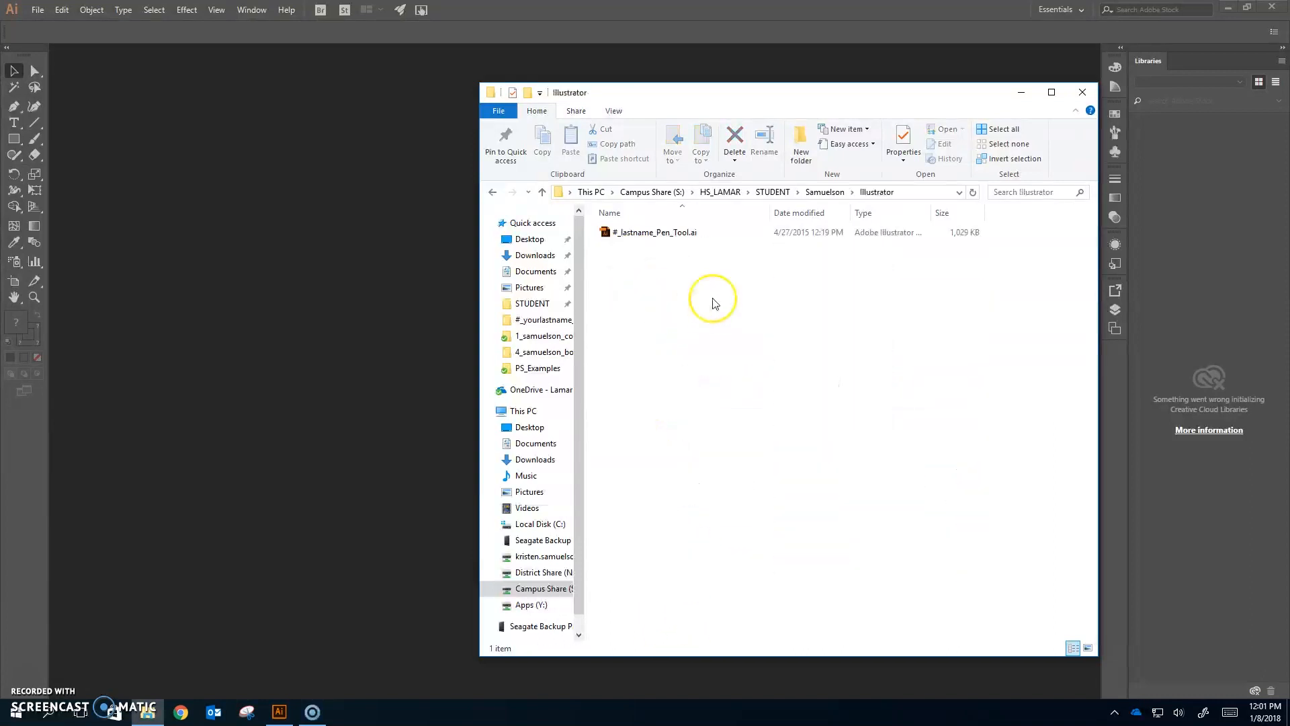
double_click(697, 232)
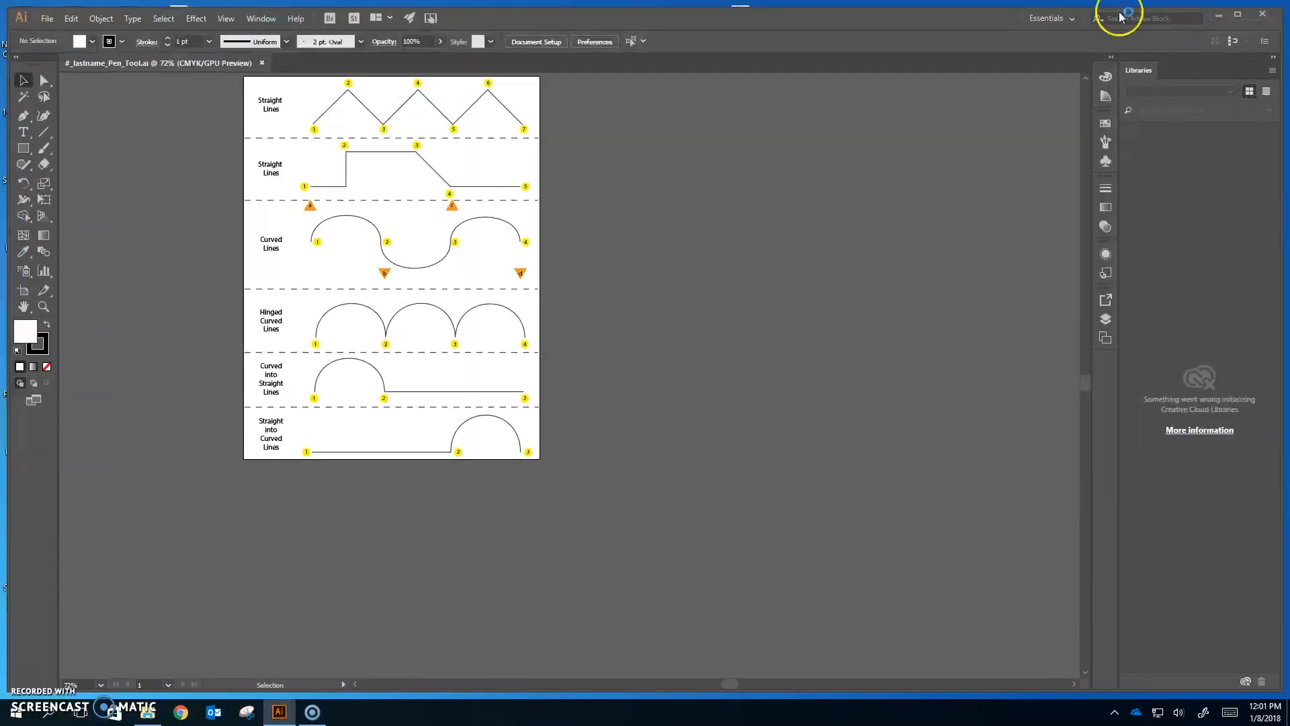
- Maximize the window and start Save As, browsing to the OneDrive - Lamar Consolidated ISD folder
left_click(1238, 13)
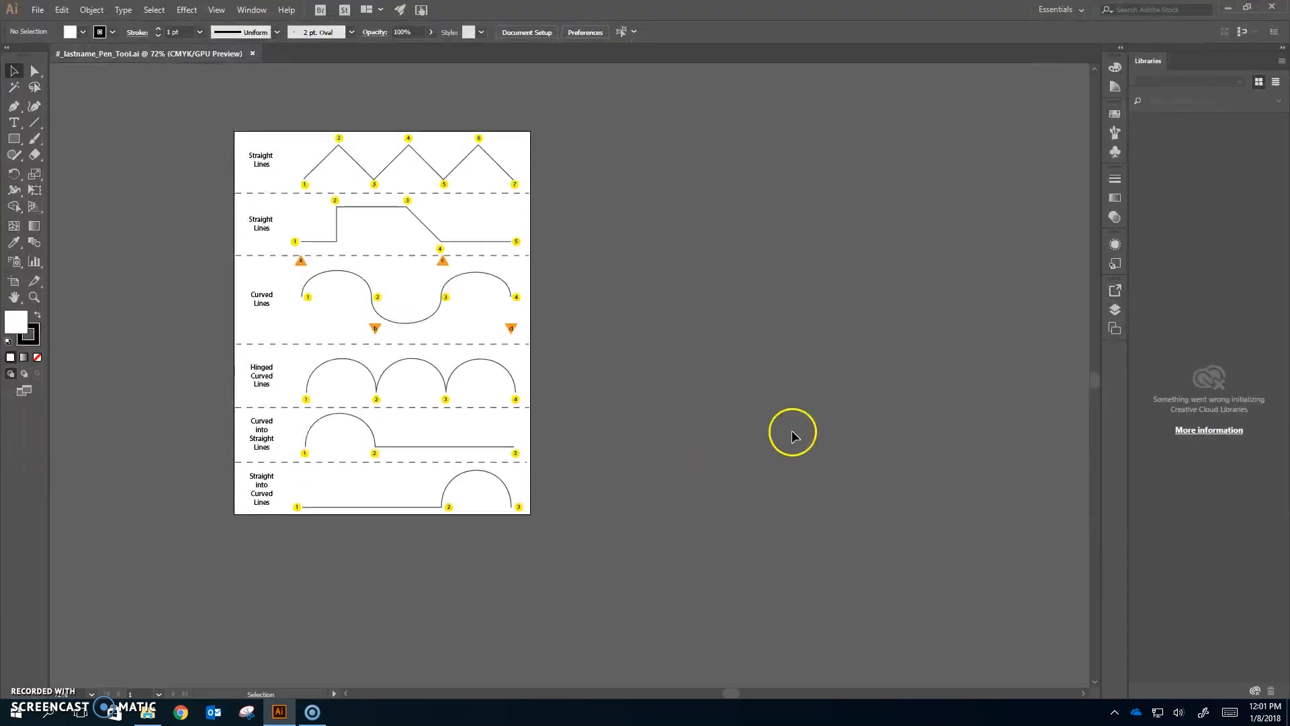
left_click(37, 10)
left_click(90, 137)
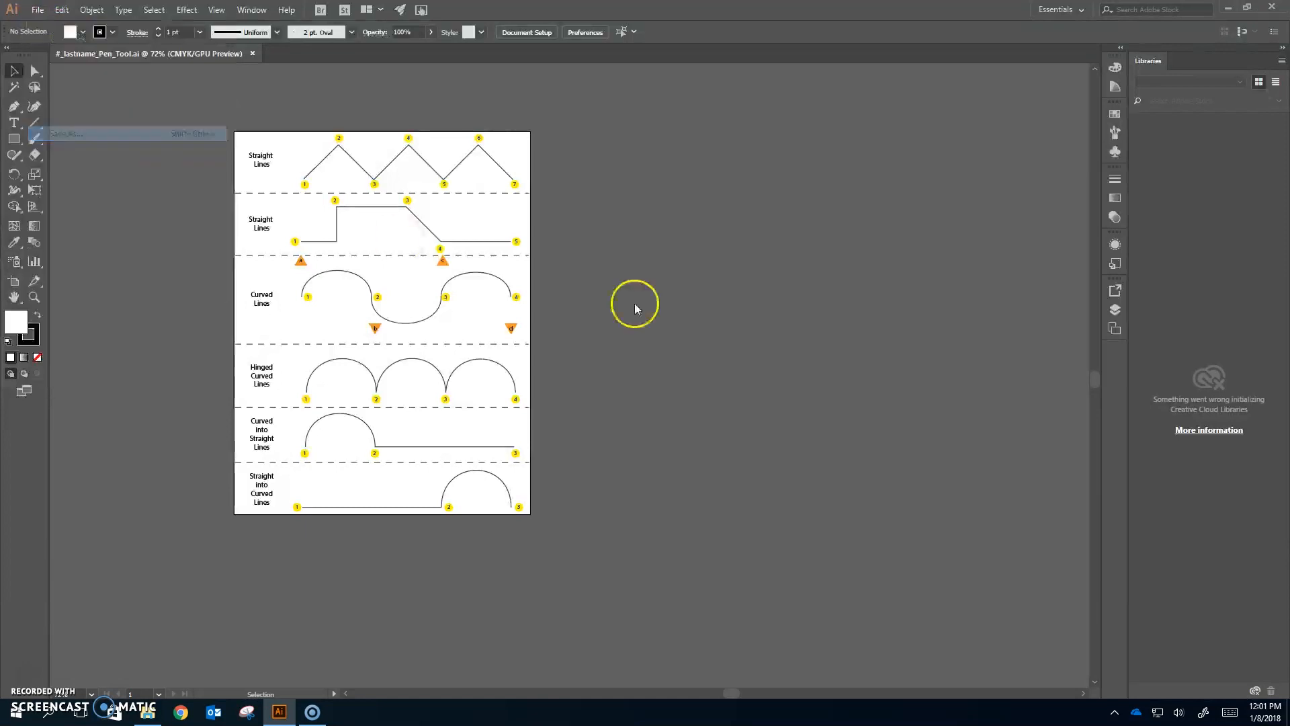
left_click_drag(299, 12, 696, 63)
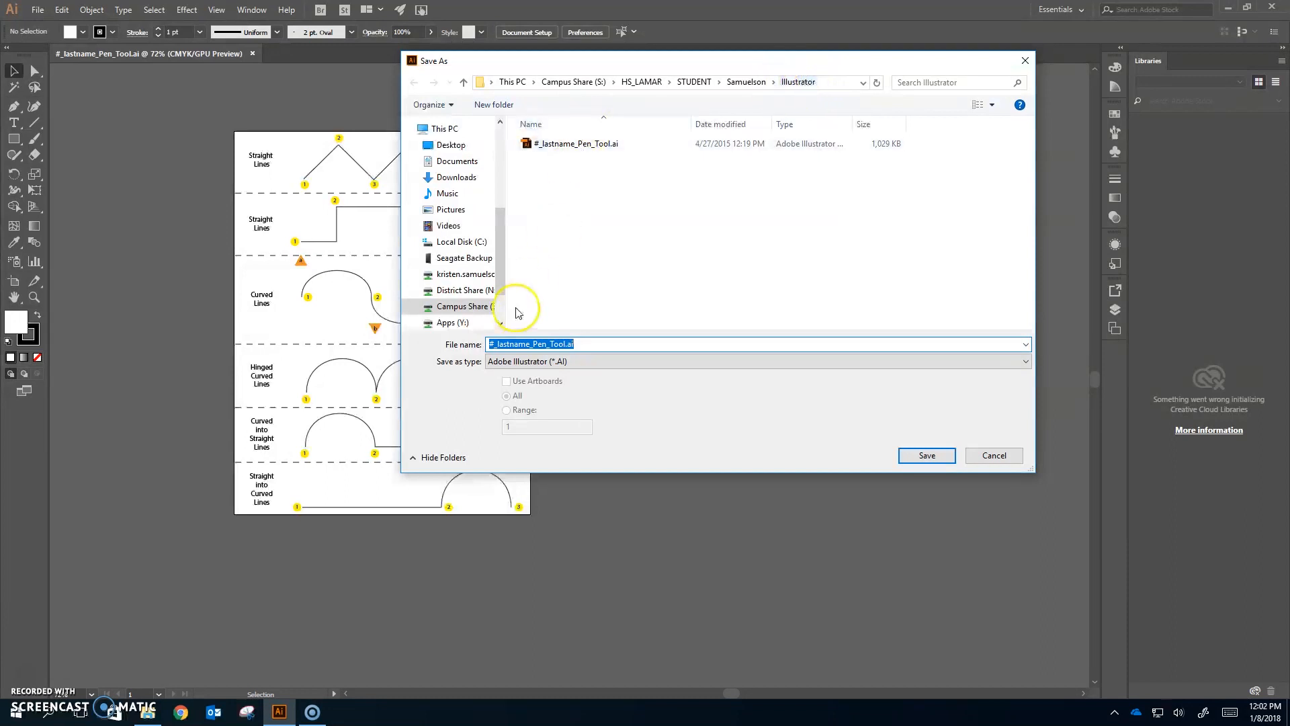
left_click_drag(499, 245, 499, 174)
left_click(462, 242)
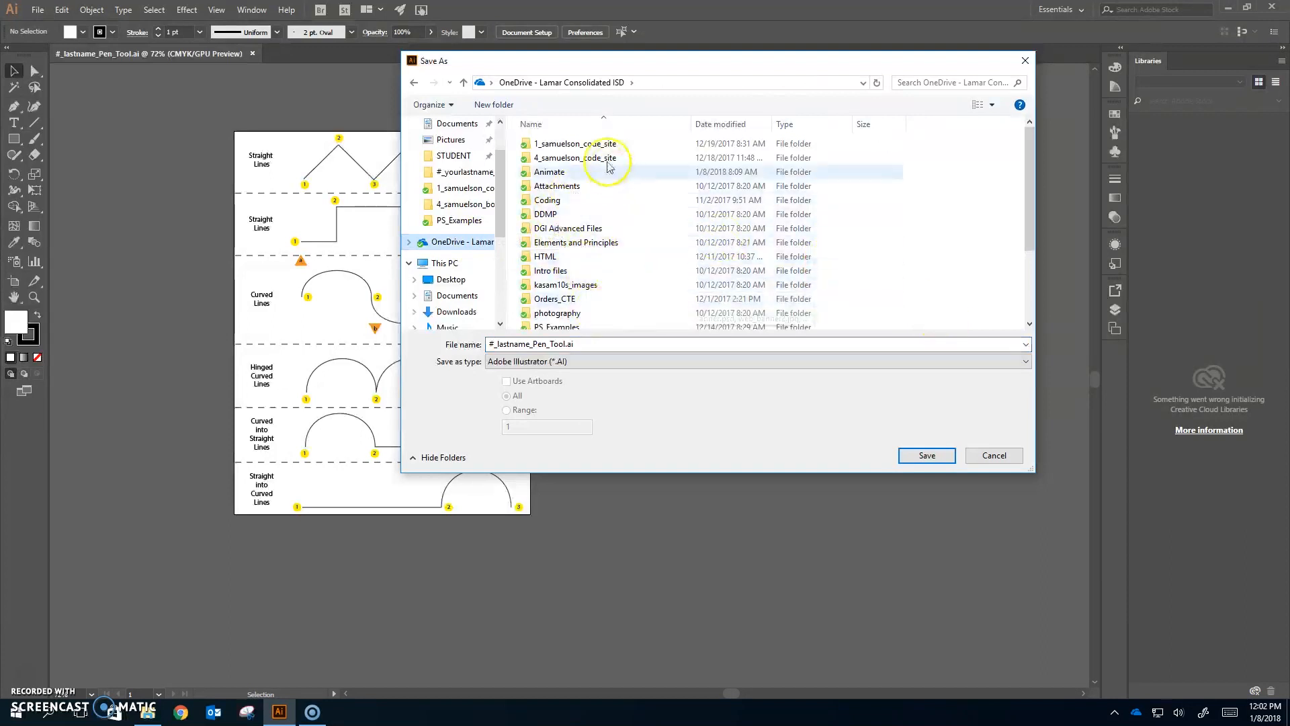
- Create a new folder named Illustrator in OneDrive and open it
left_click(494, 104)
key("BackSpace")
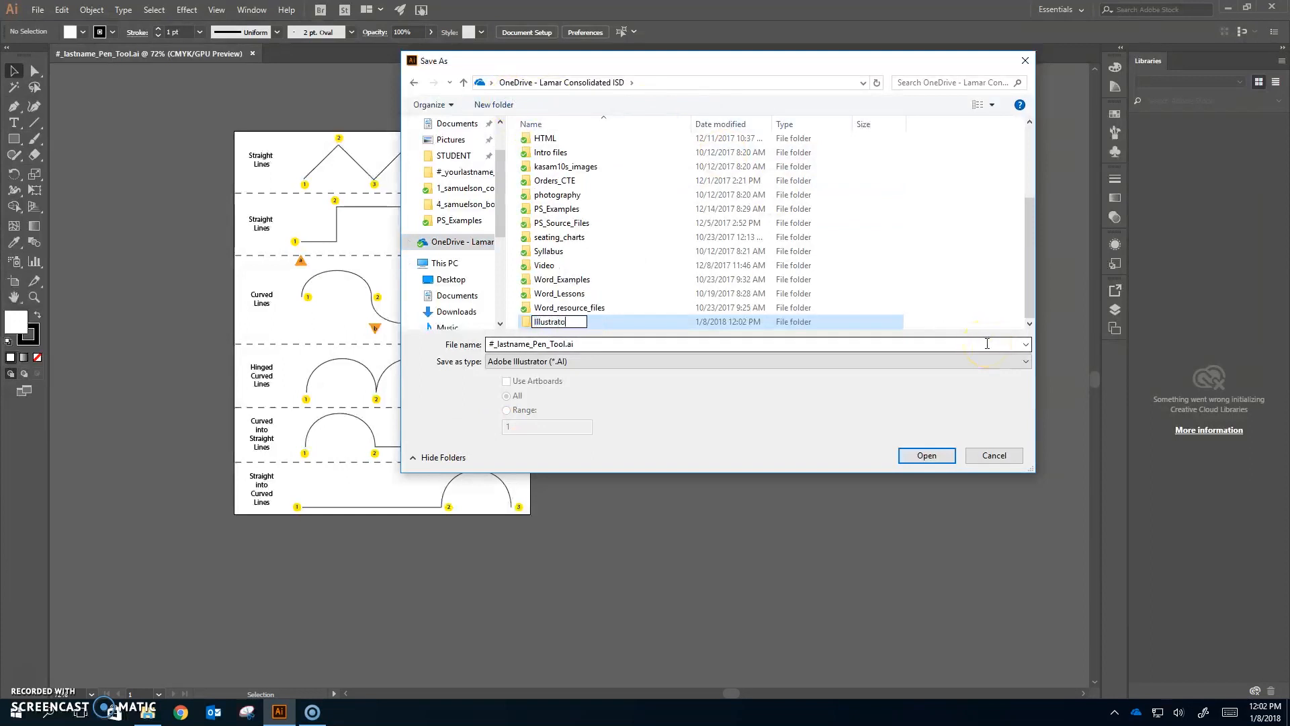
type("Illustrator")
key("Return")
double_click(657, 179)
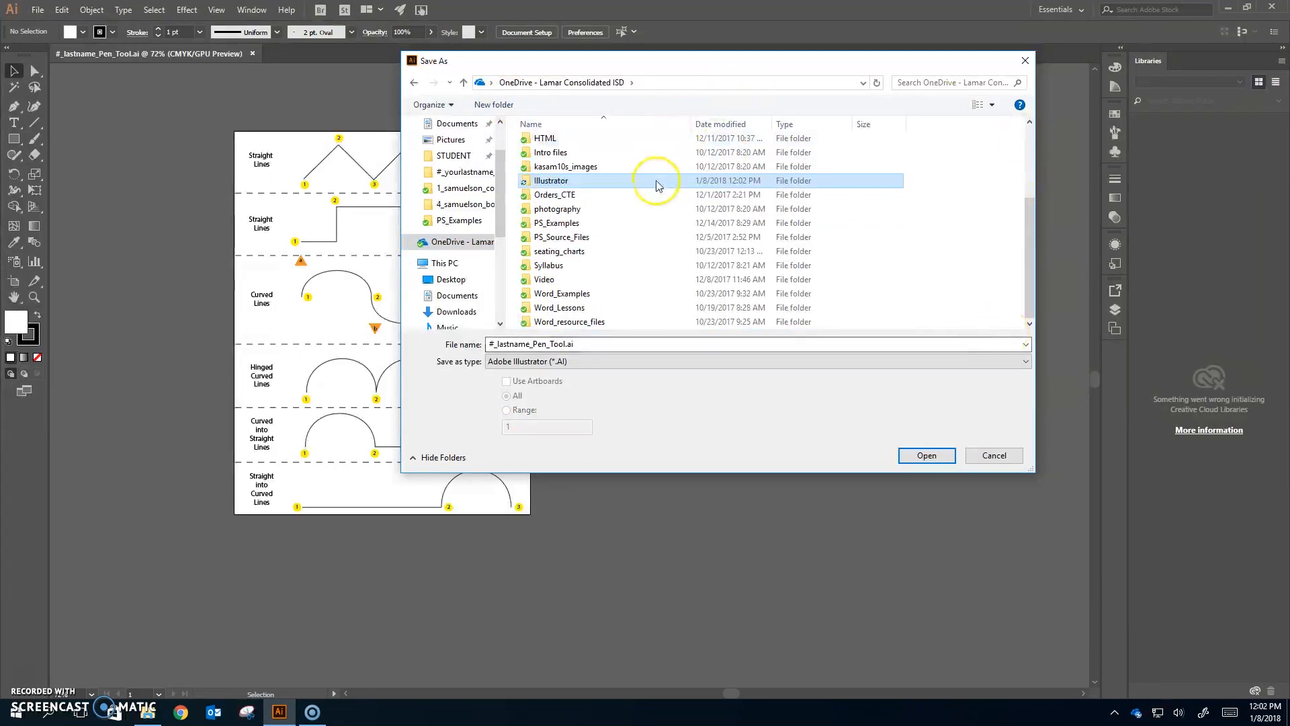
- Save the file as 1_ followed by the student's last name and _Pen_Tool.ai, accepting the default Illustrator options
left_click(530, 344)
left_click(530, 344)
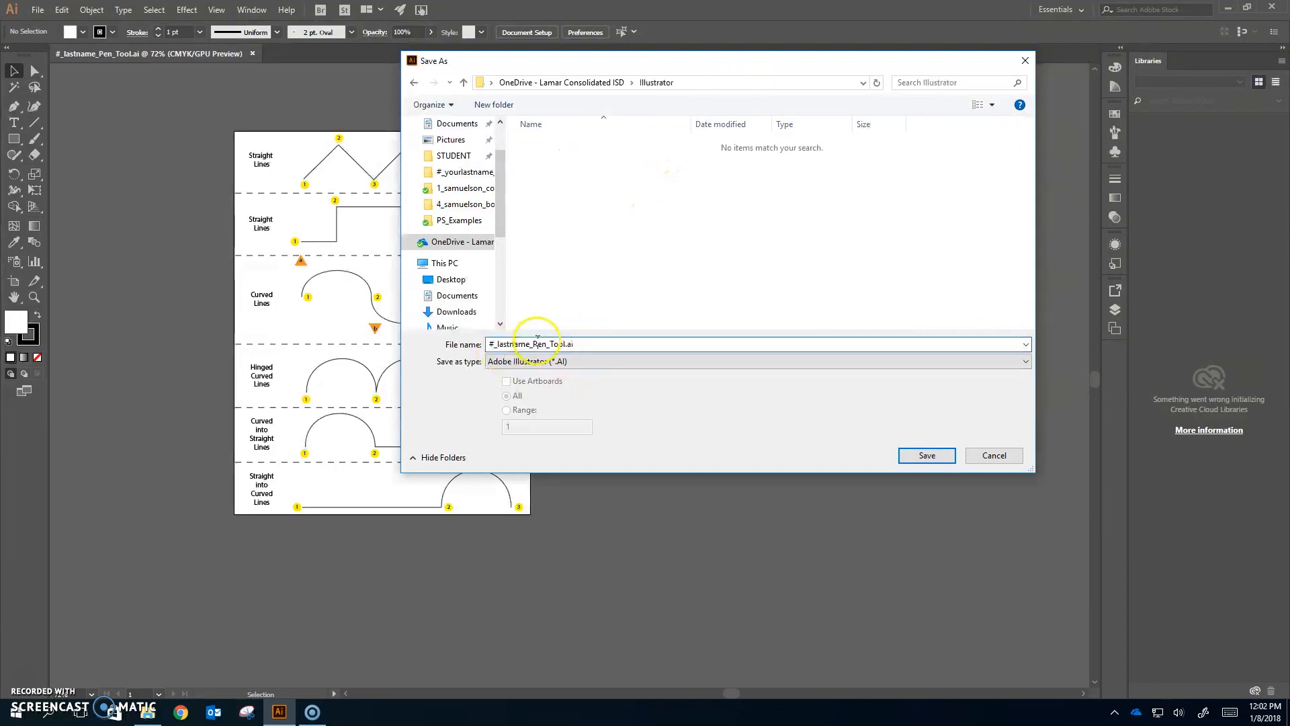
left_click_drag(530, 344, 366, 369)
type("1")
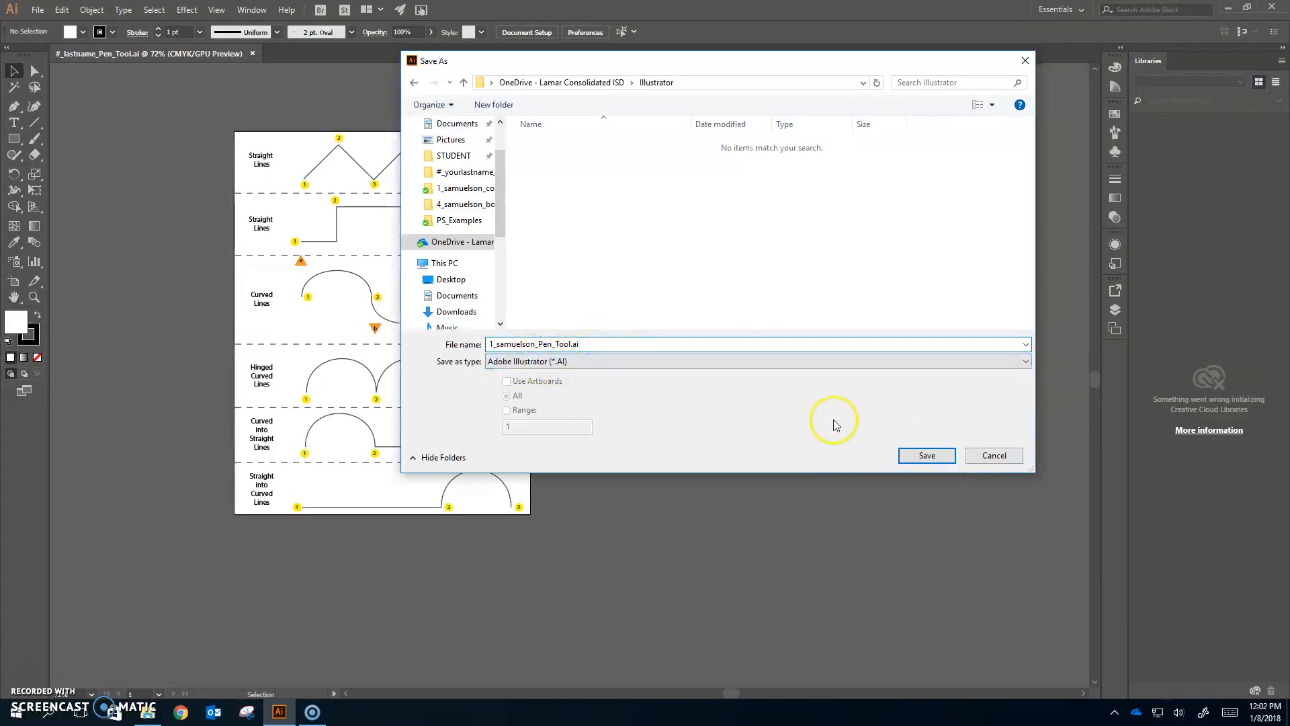
left_click(933, 458)
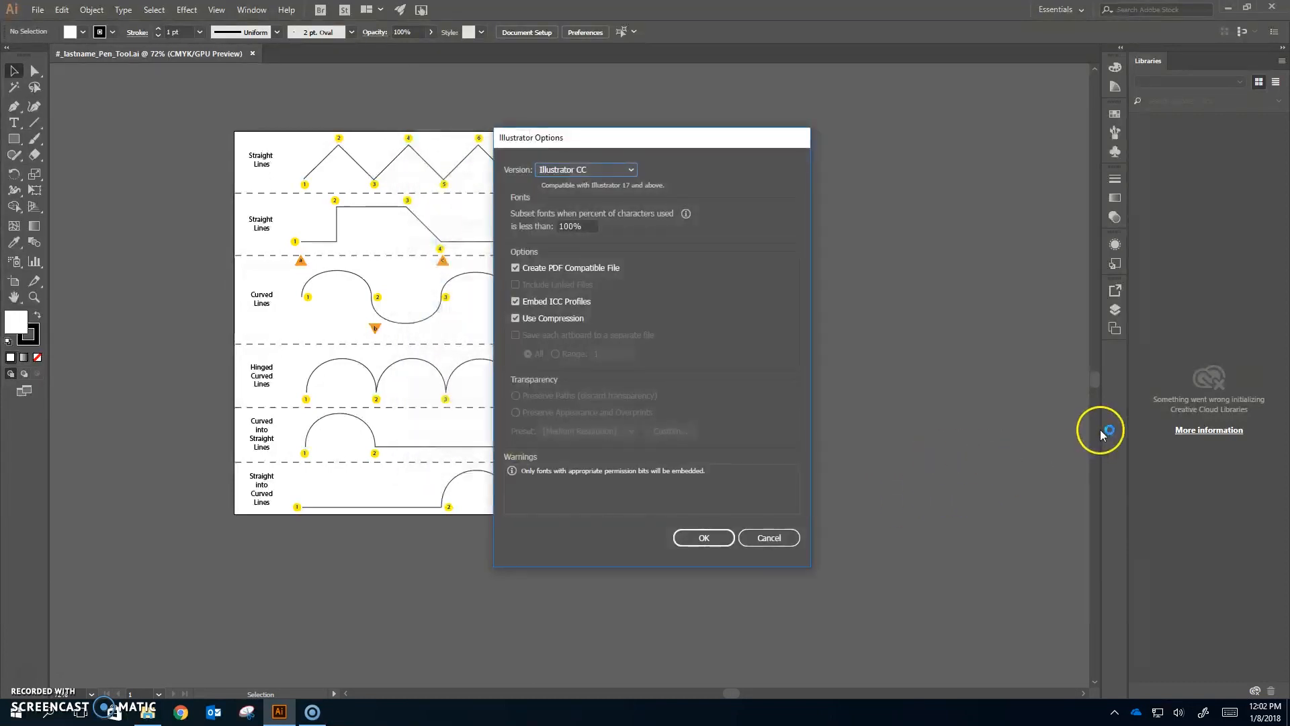
left_click(703, 541)
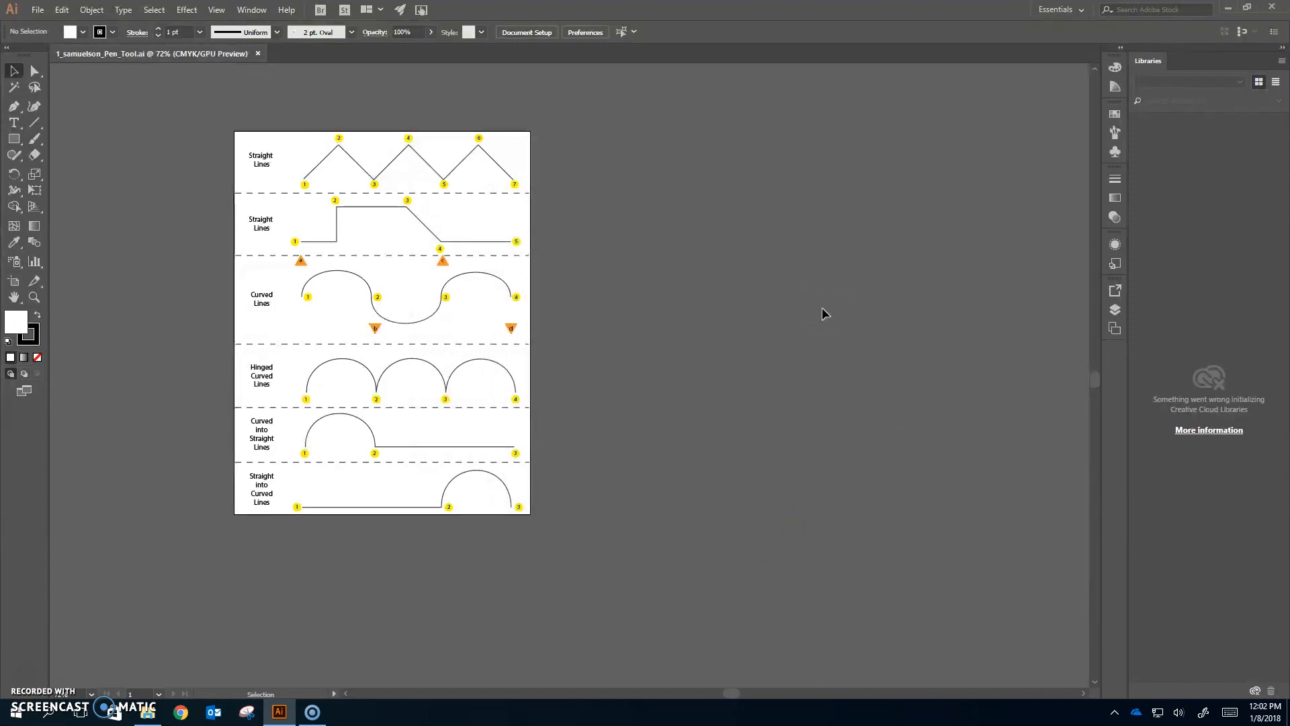
- Fit the artboard in the window and open the Layers panel
key("ctrl+0")
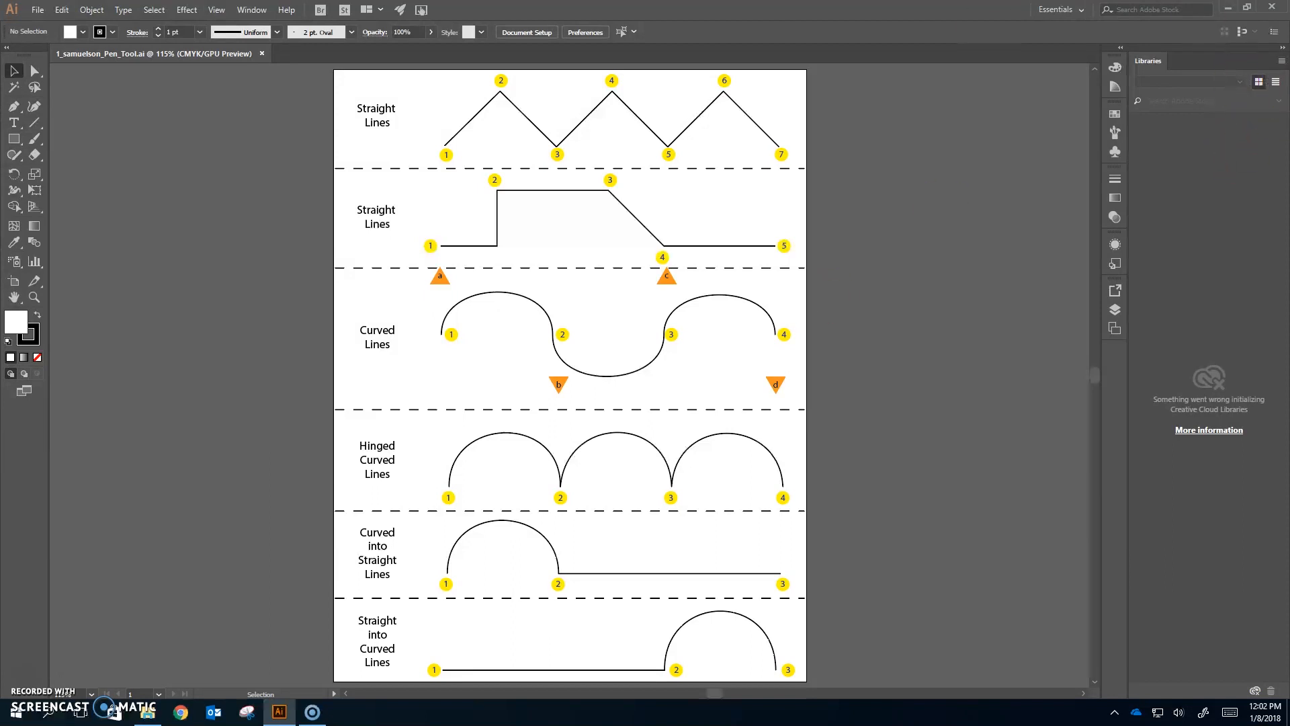
left_click(1266, 44)
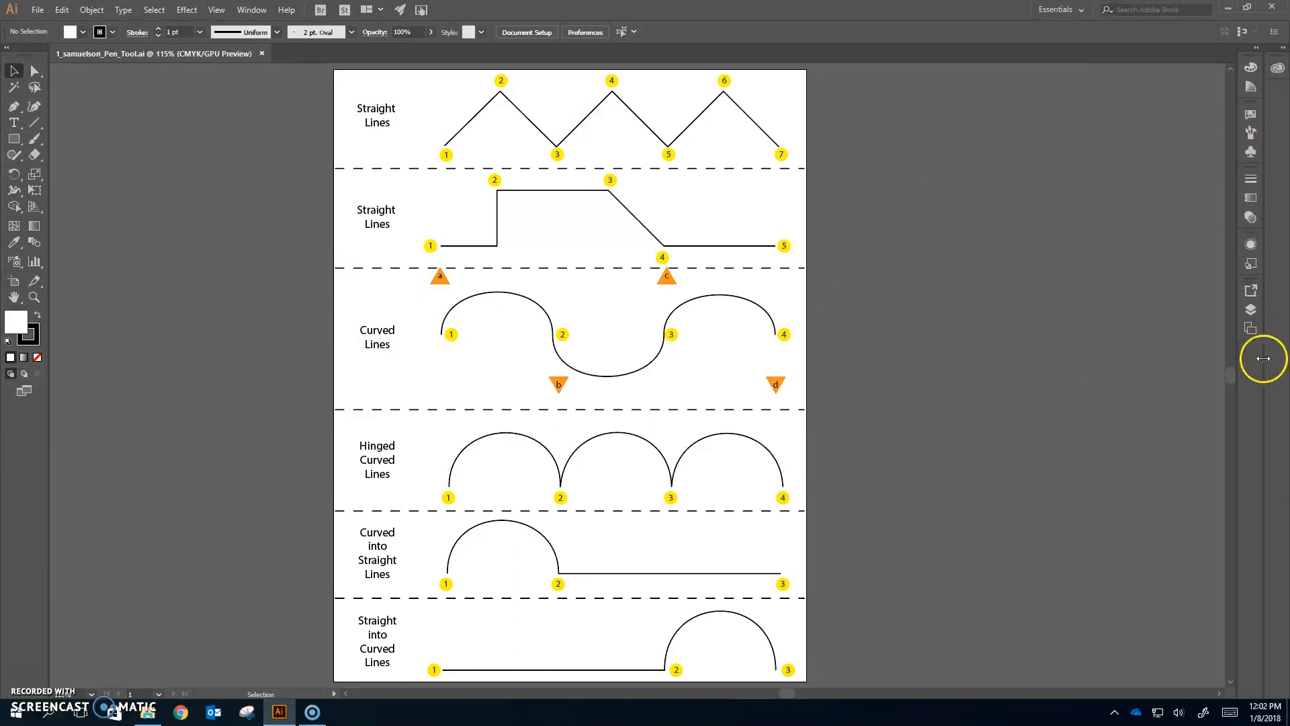
left_click(1251, 329)
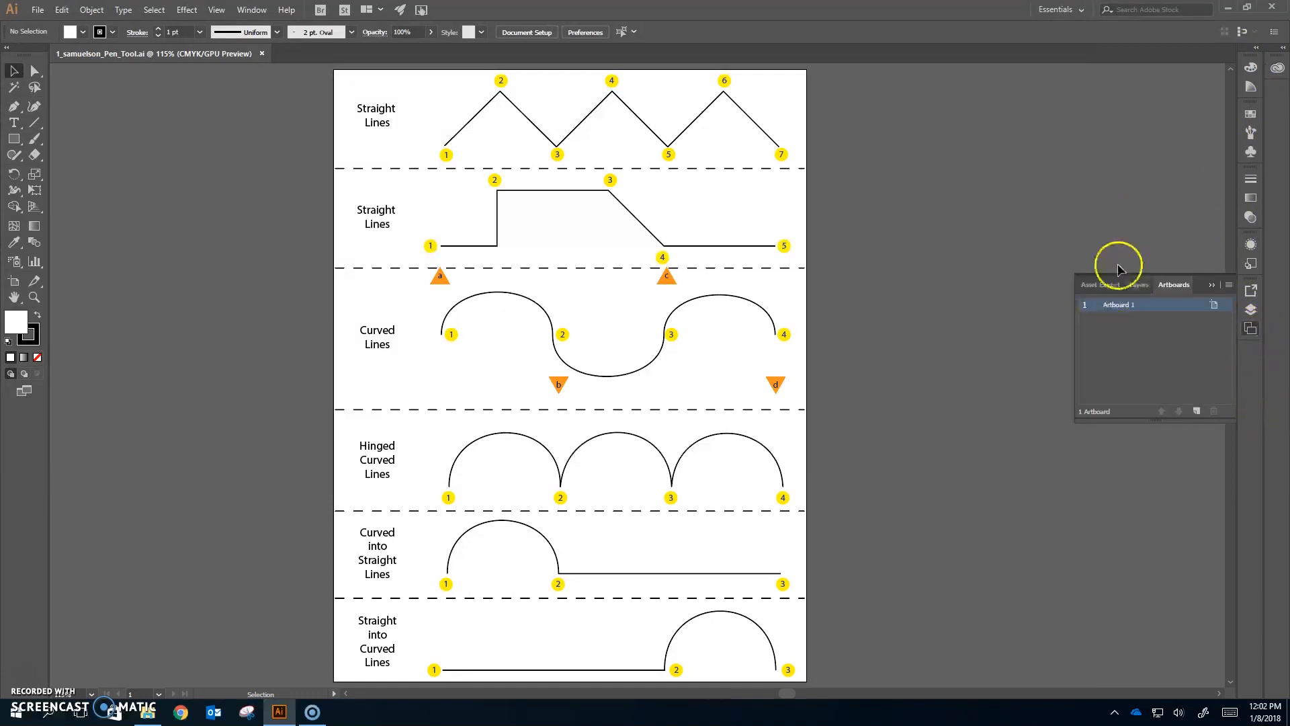
left_click(1136, 285)
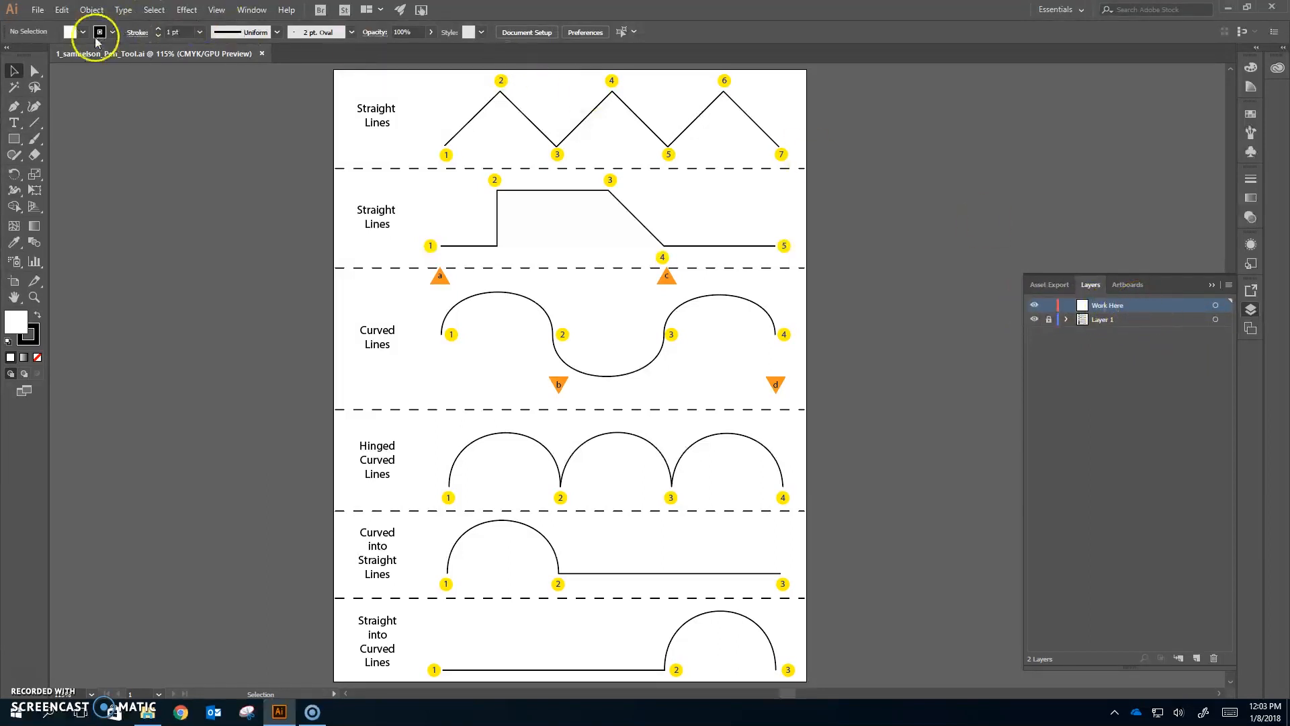
- Select the Pen Tool and set the fill to None
left_click(13, 109)
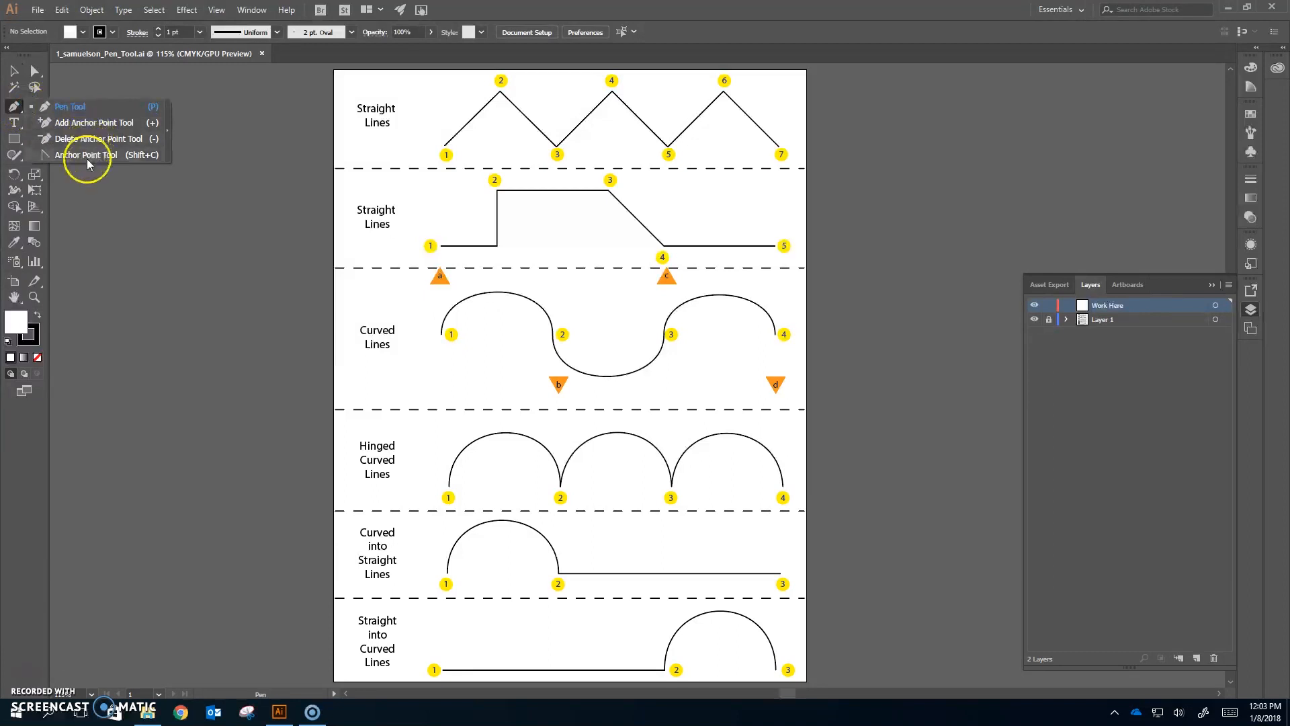
left_click(72, 109)
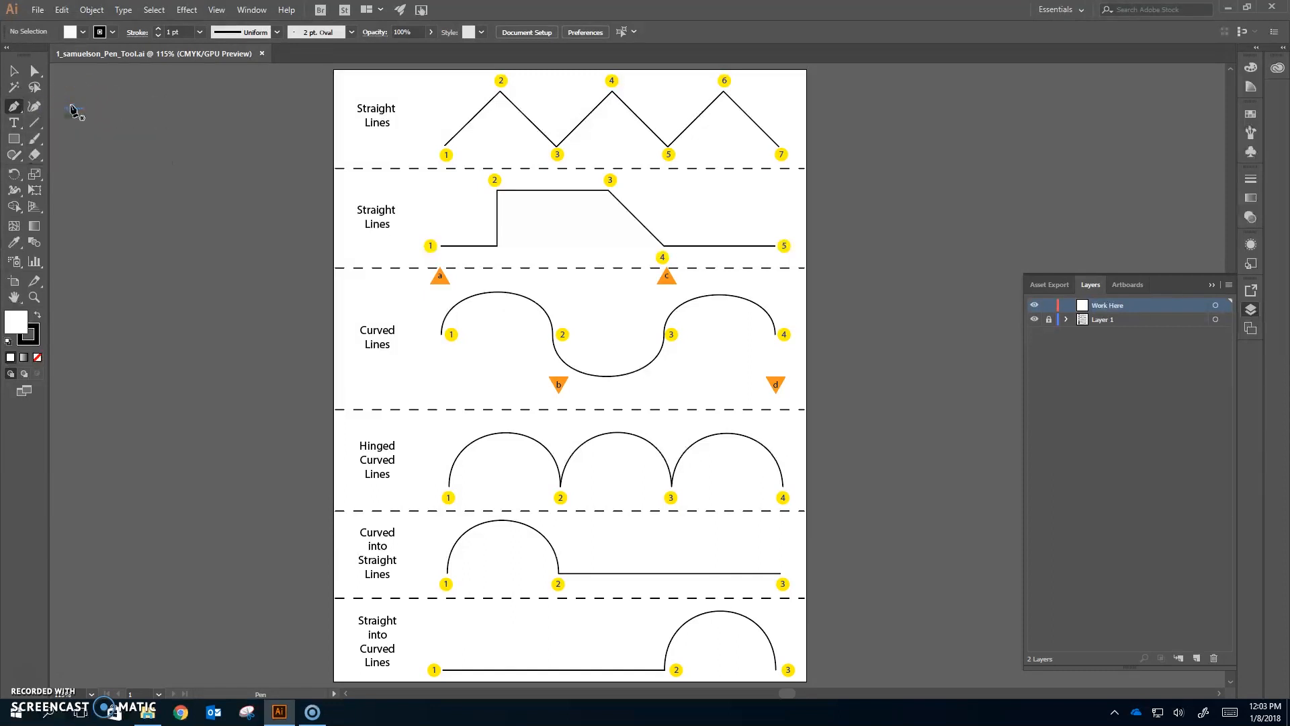
left_click(83, 32)
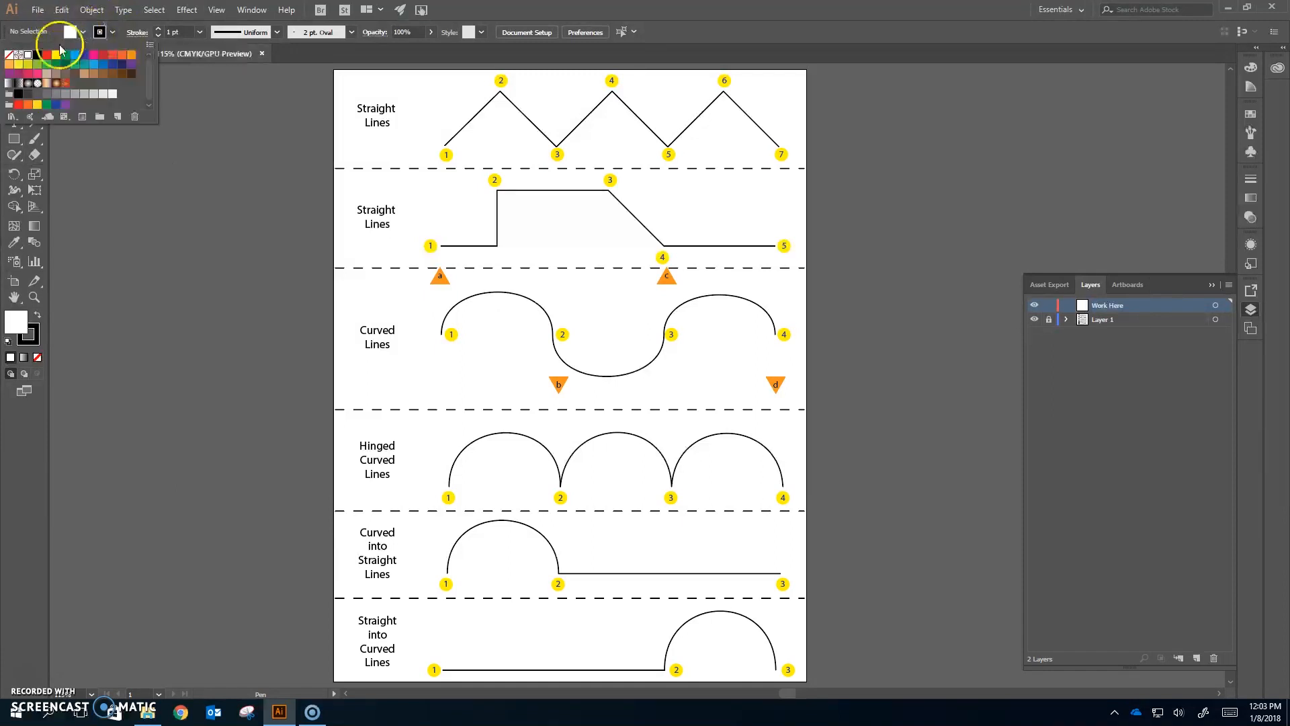
left_click(12, 55)
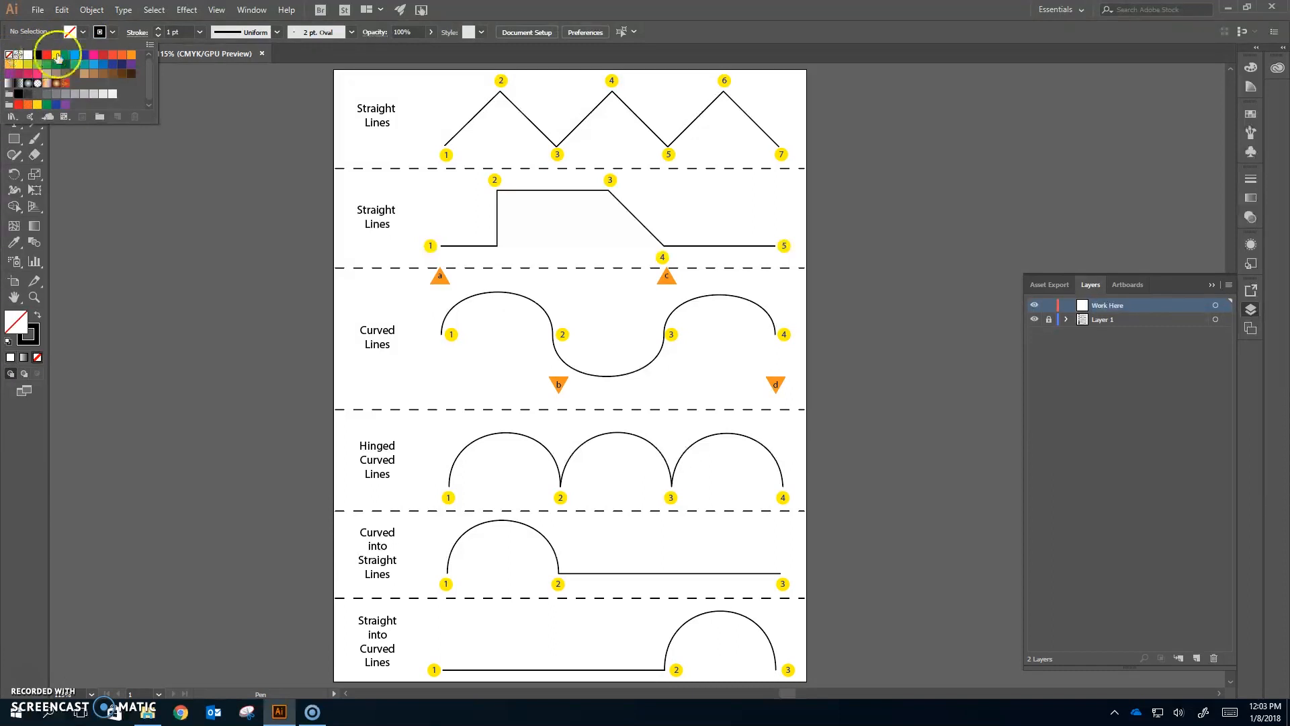
- Set the stroke color to red and the stroke weight to 2 pt
left_click(106, 34)
left_click(108, 37)
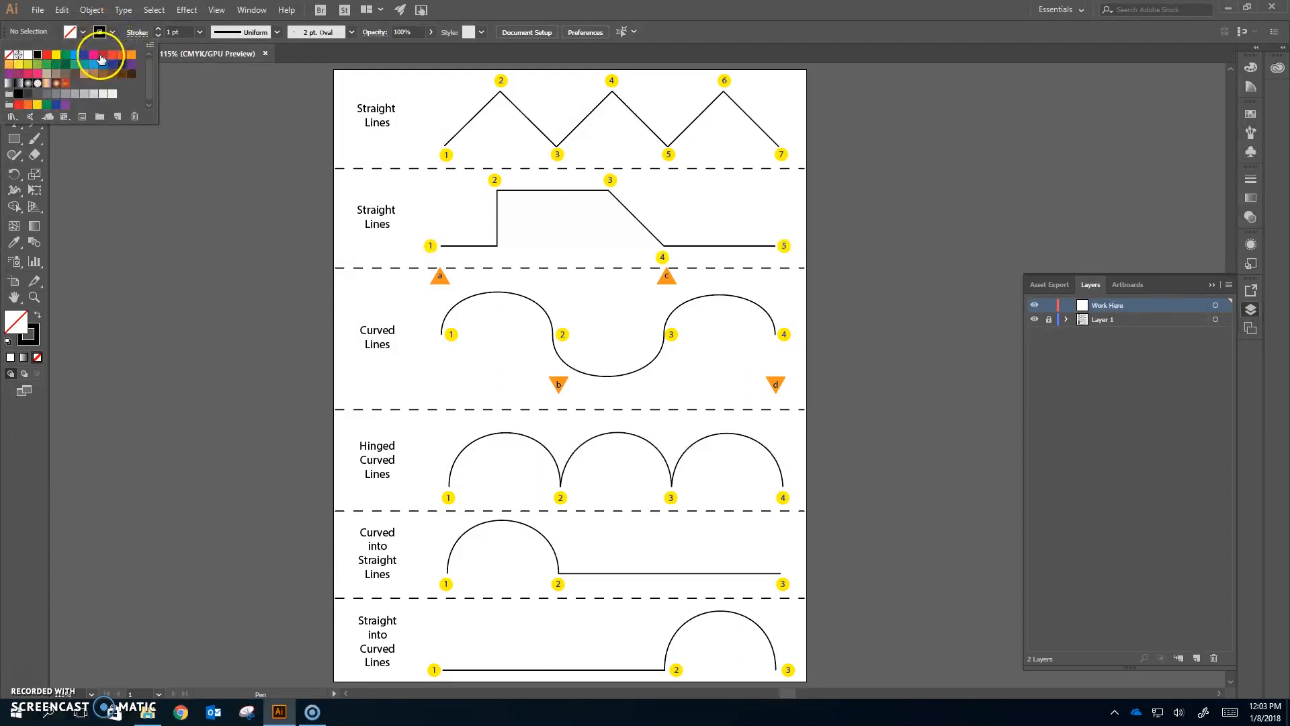
left_click(46, 55)
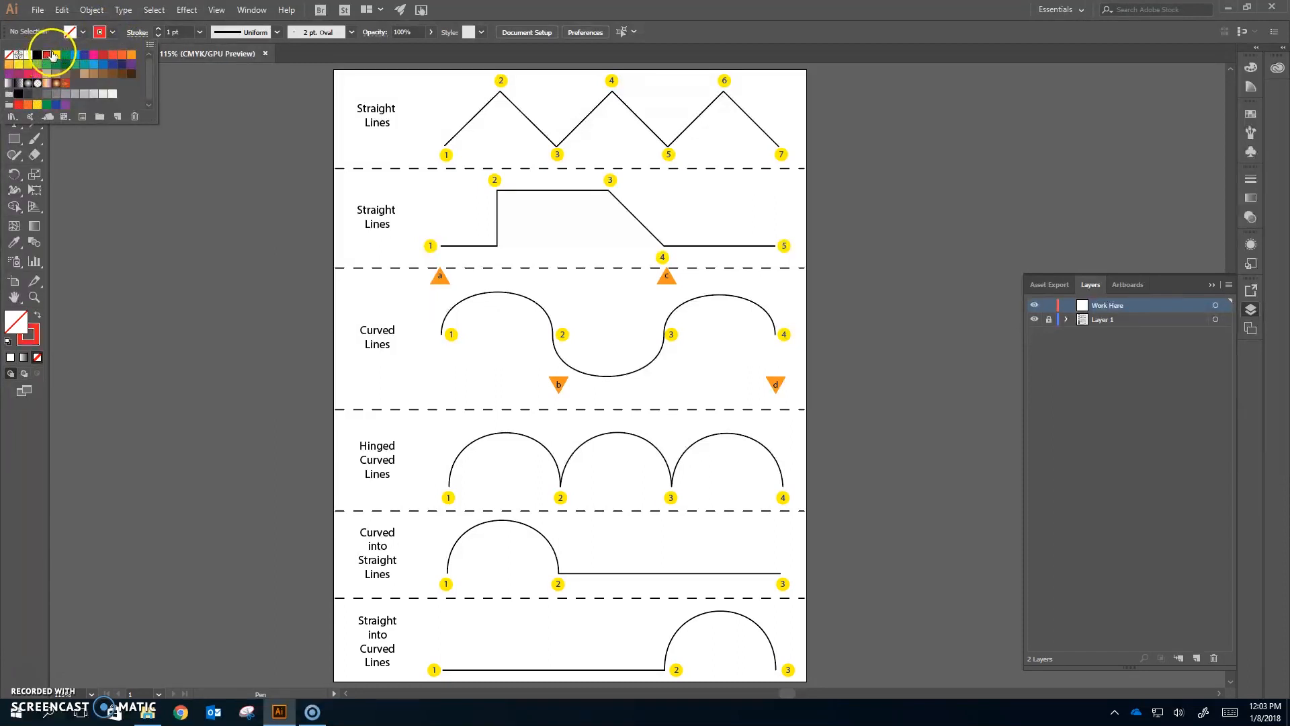
left_click(171, 32)
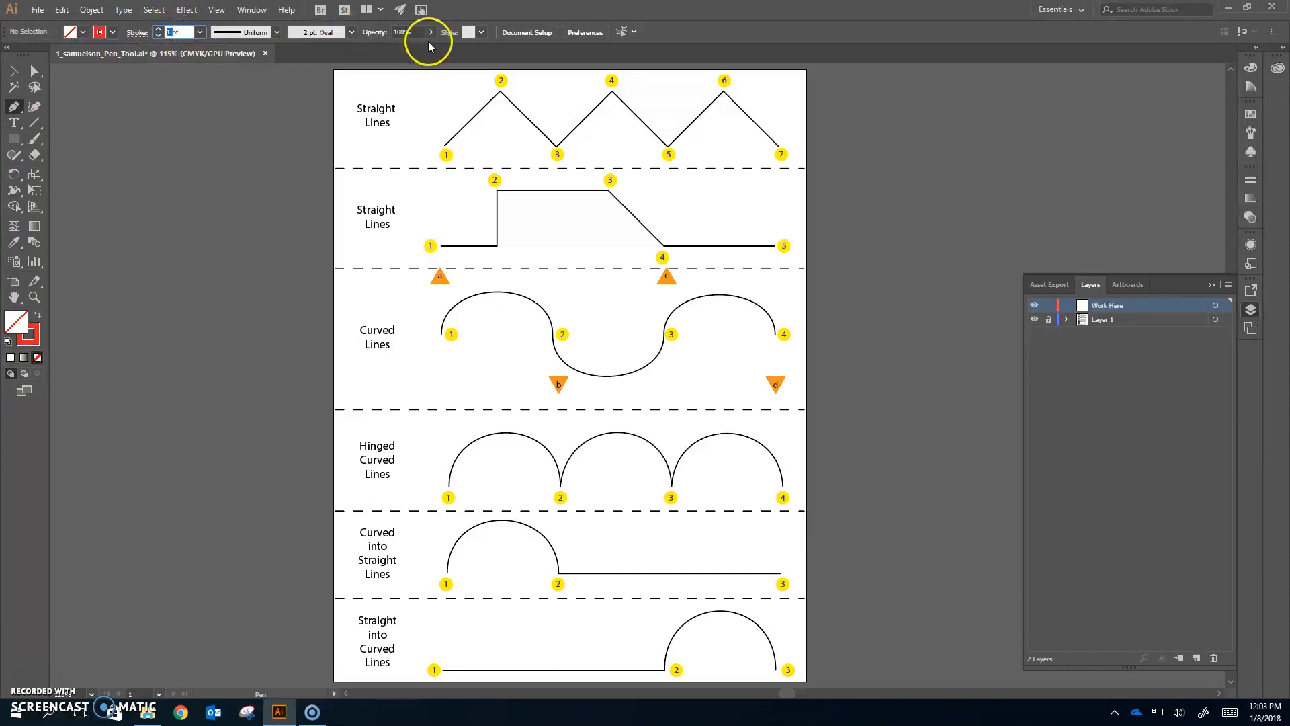
key("Return")
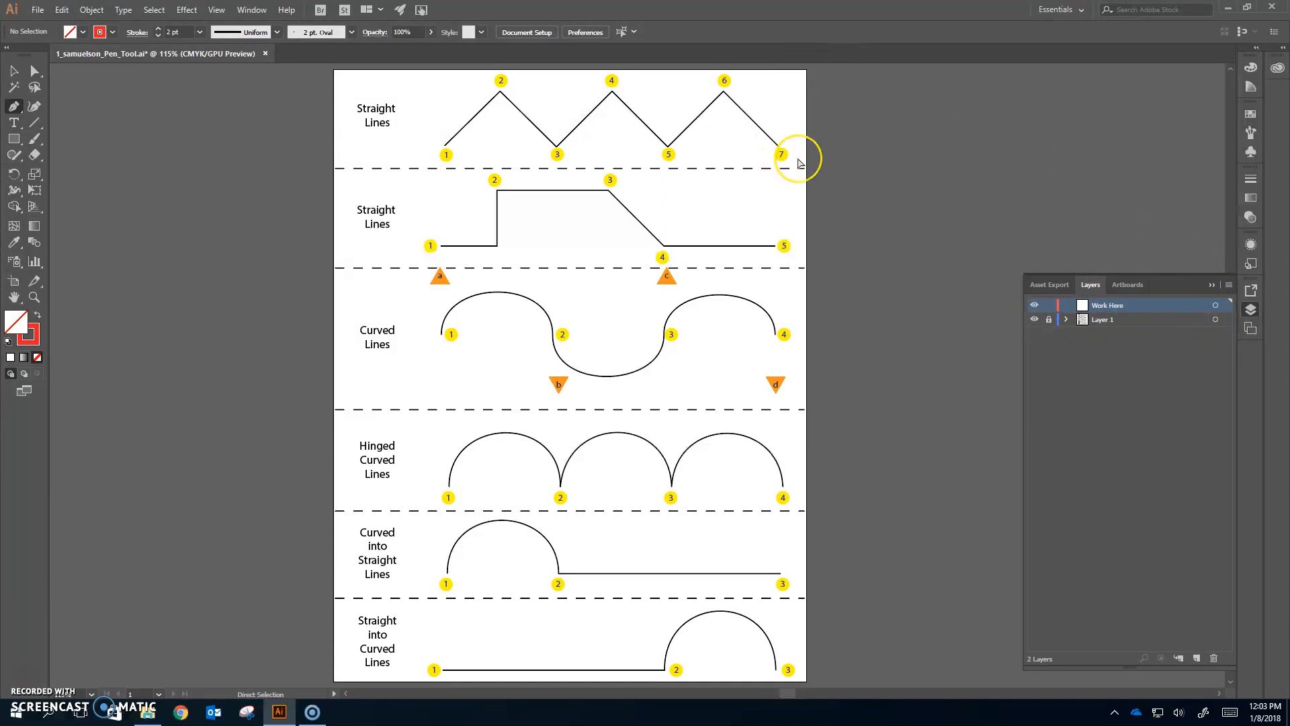
- Zoom in to 200% on the Straight Lines exercises at the top of the page
key("ctrl+equal")
key("ctrl+equal")
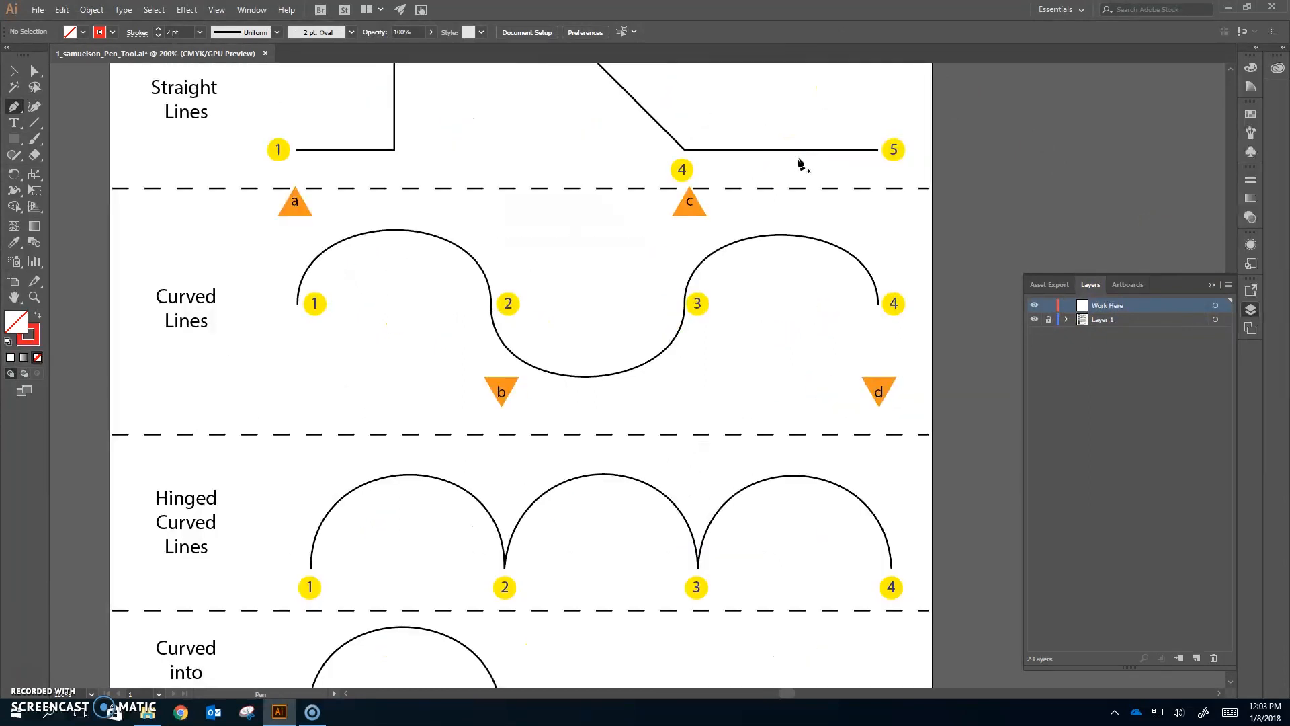
scroll(800, 250, "up", 3)
scroll(732, 521, "up", 7)
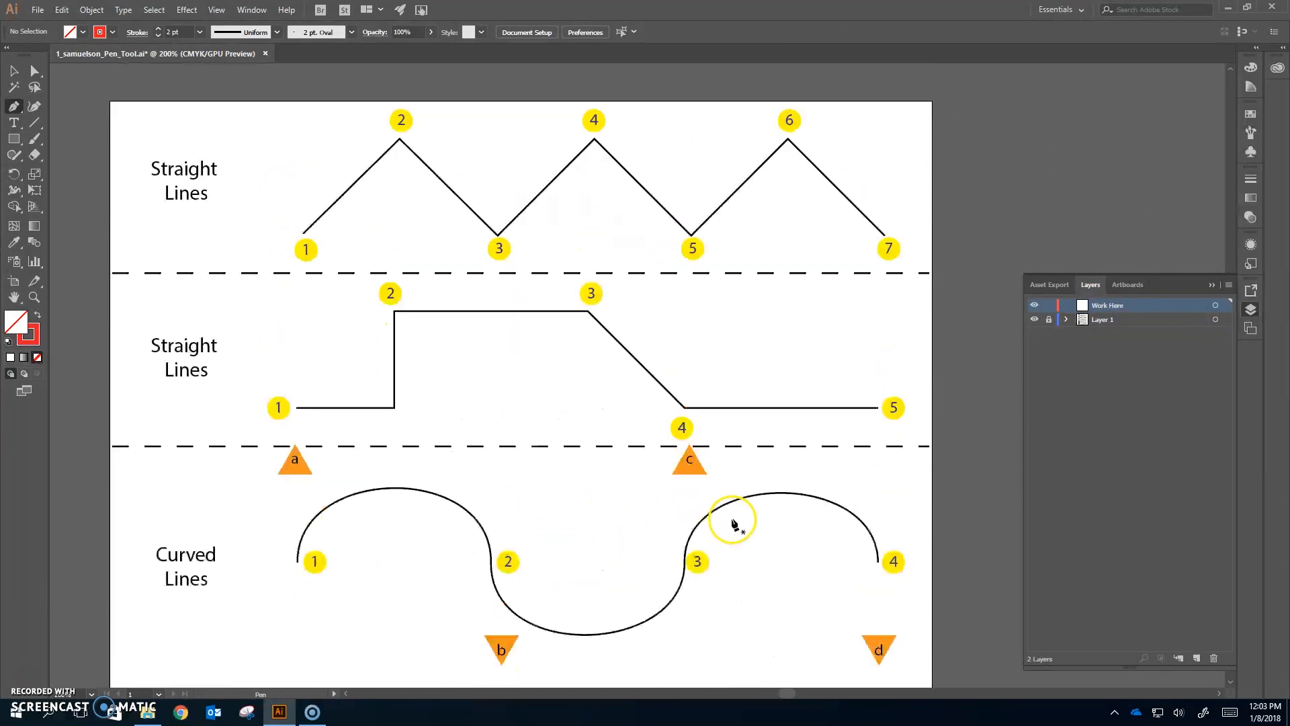
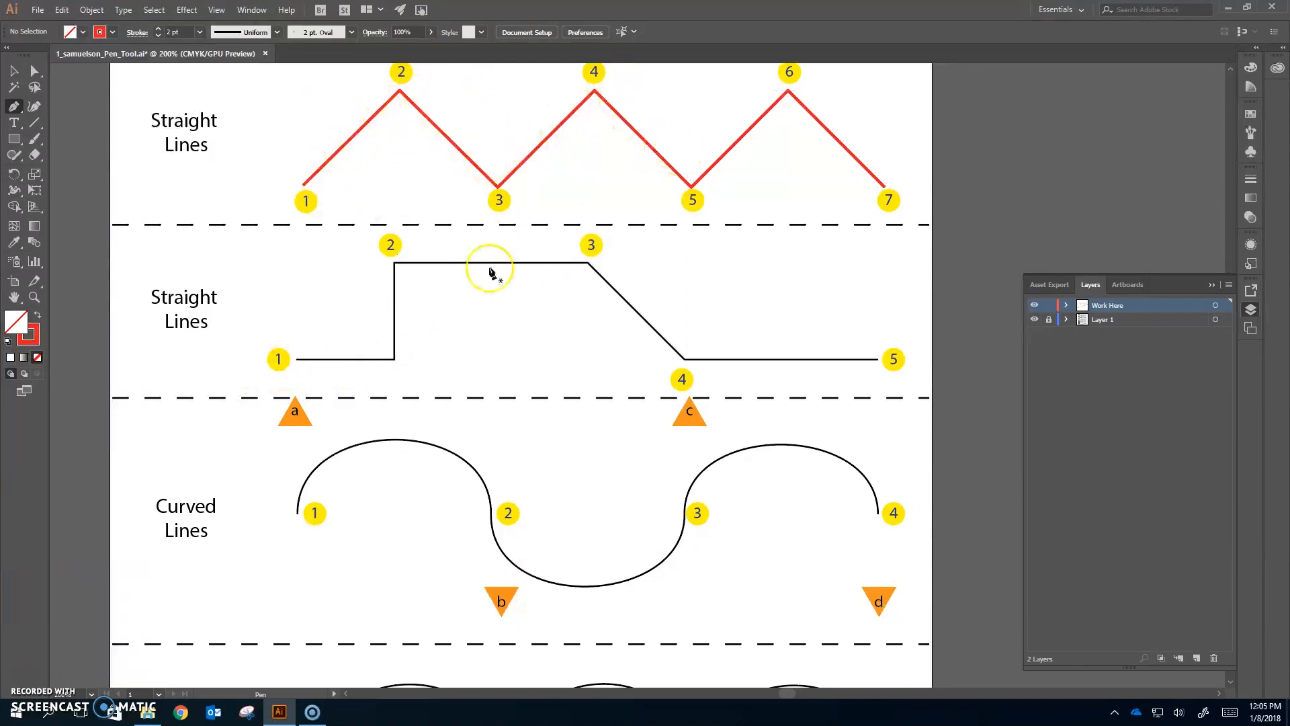
- Trace the second Straight Lines guide with six corner anchor points from 1 to 6, then end the path
scroll(444, 284, "down", 3)
scroll(394, 272, "up", 1)
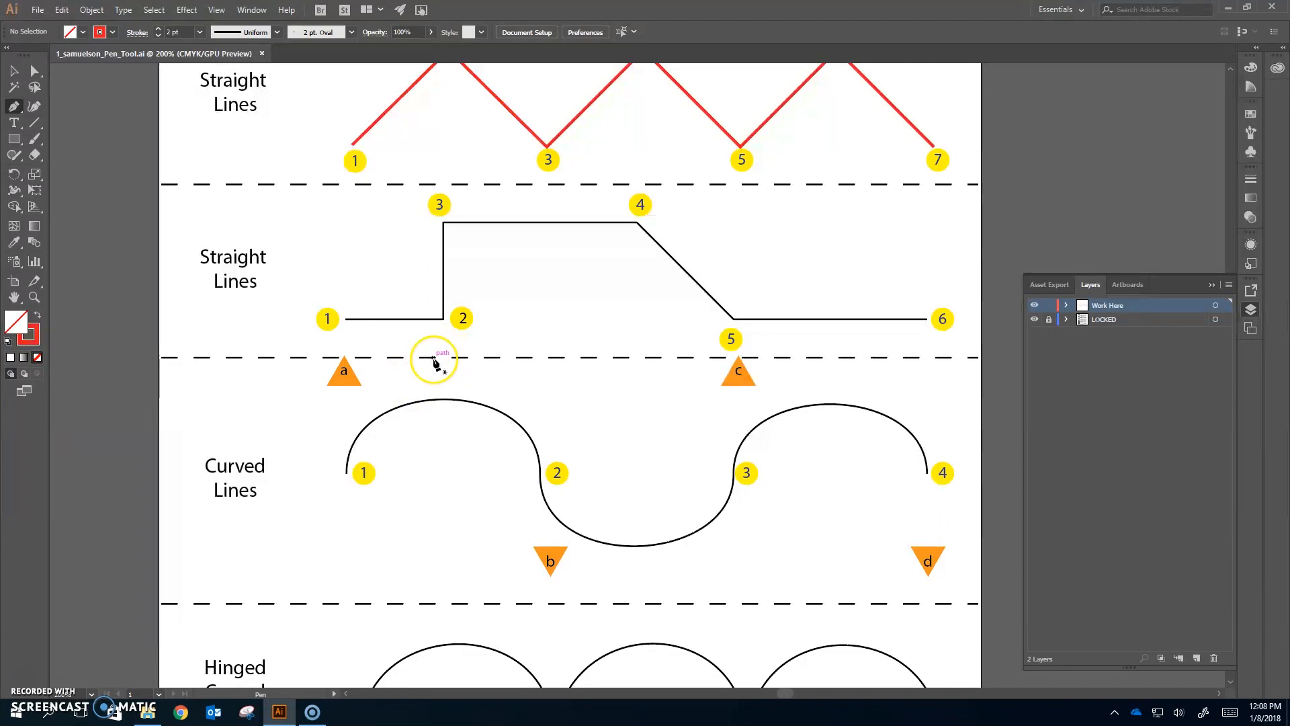
left_click(346, 320)
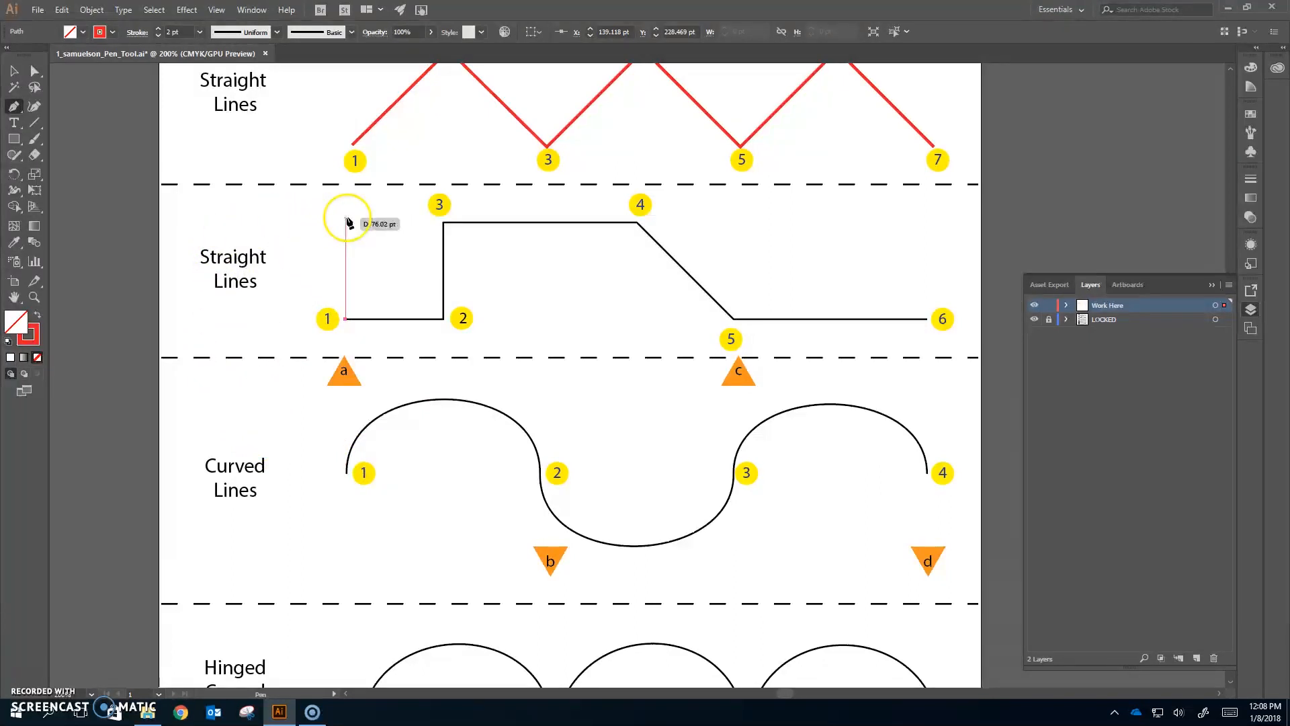
left_click(443, 319)
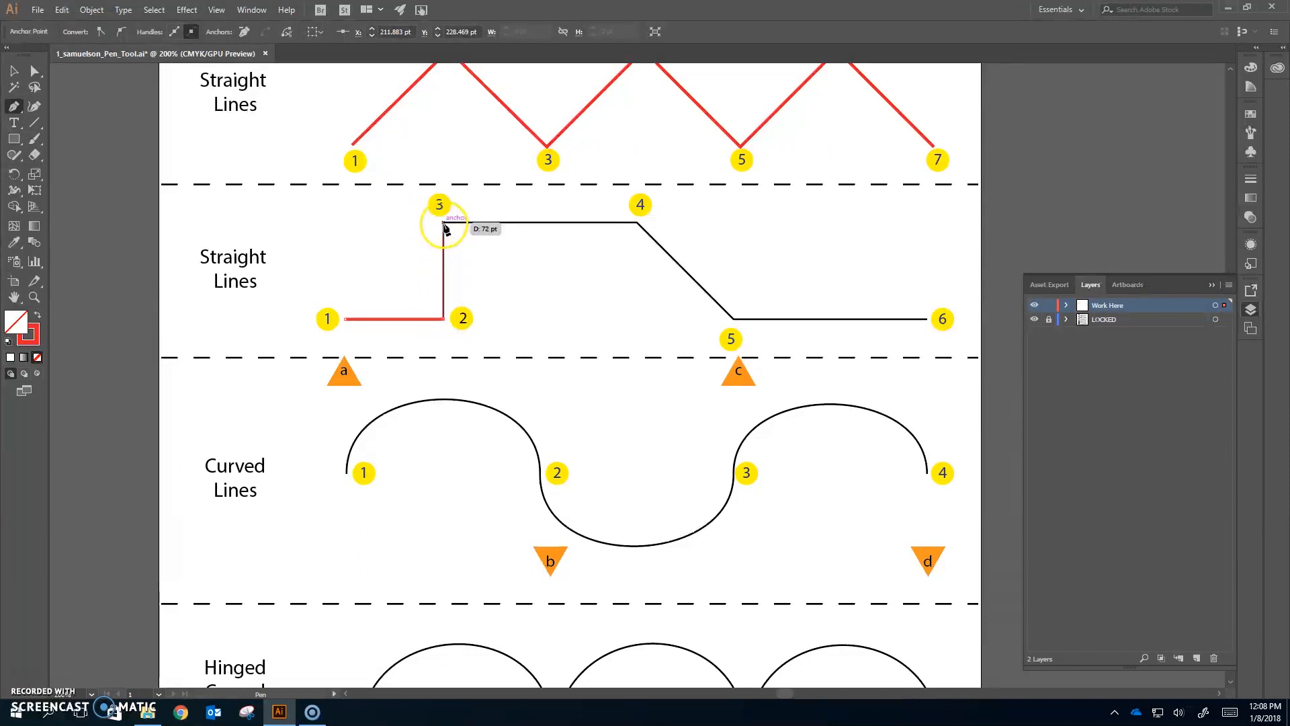
left_click(444, 223)
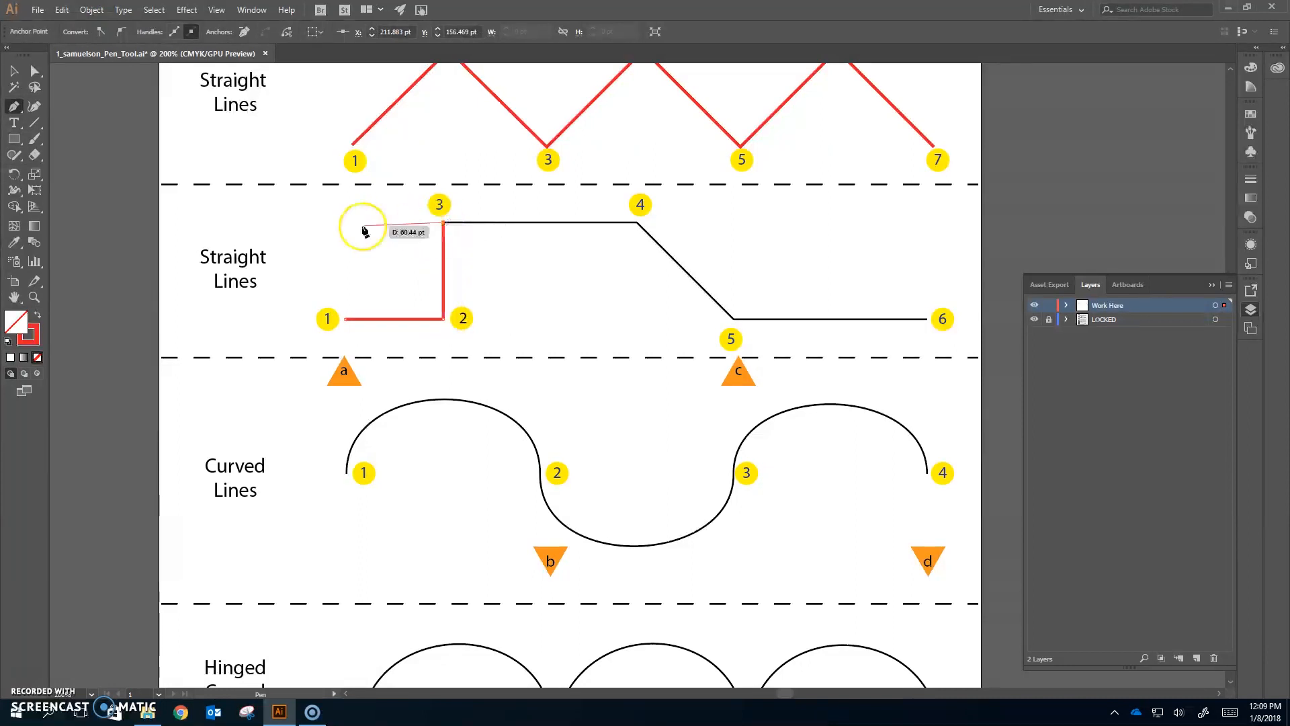
left_click(637, 223)
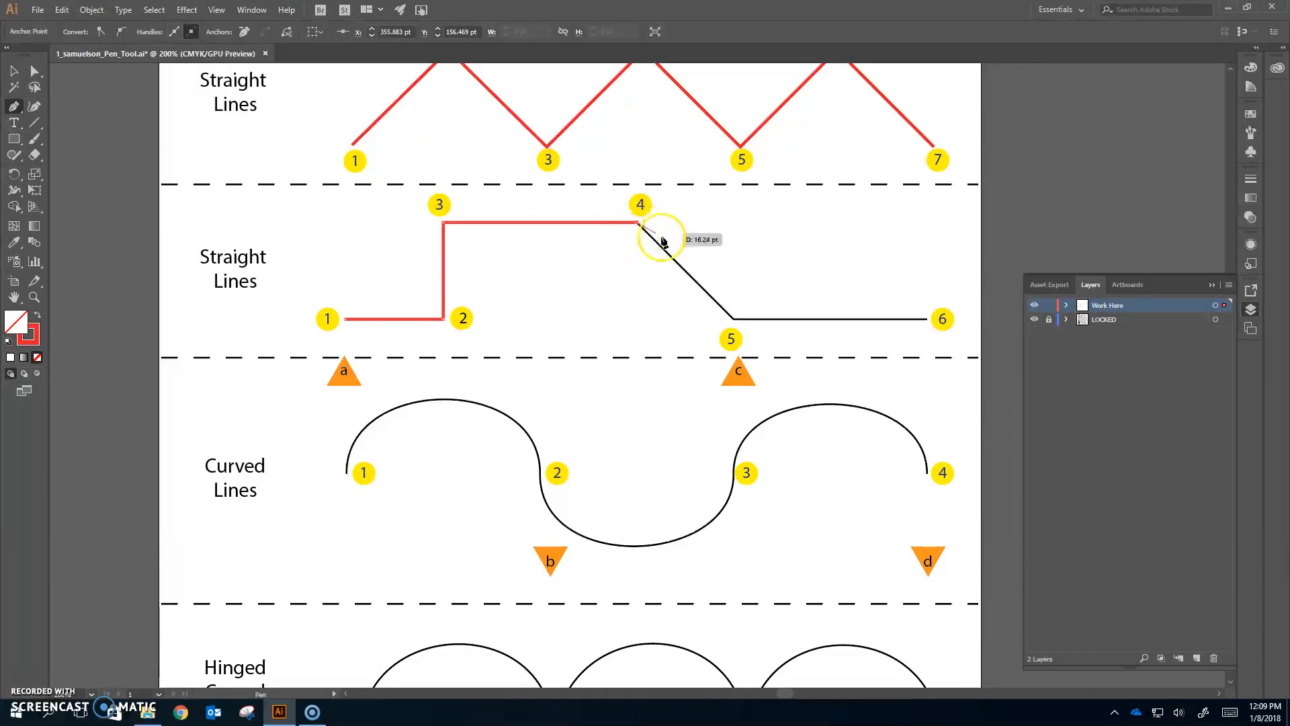
left_click(733, 320)
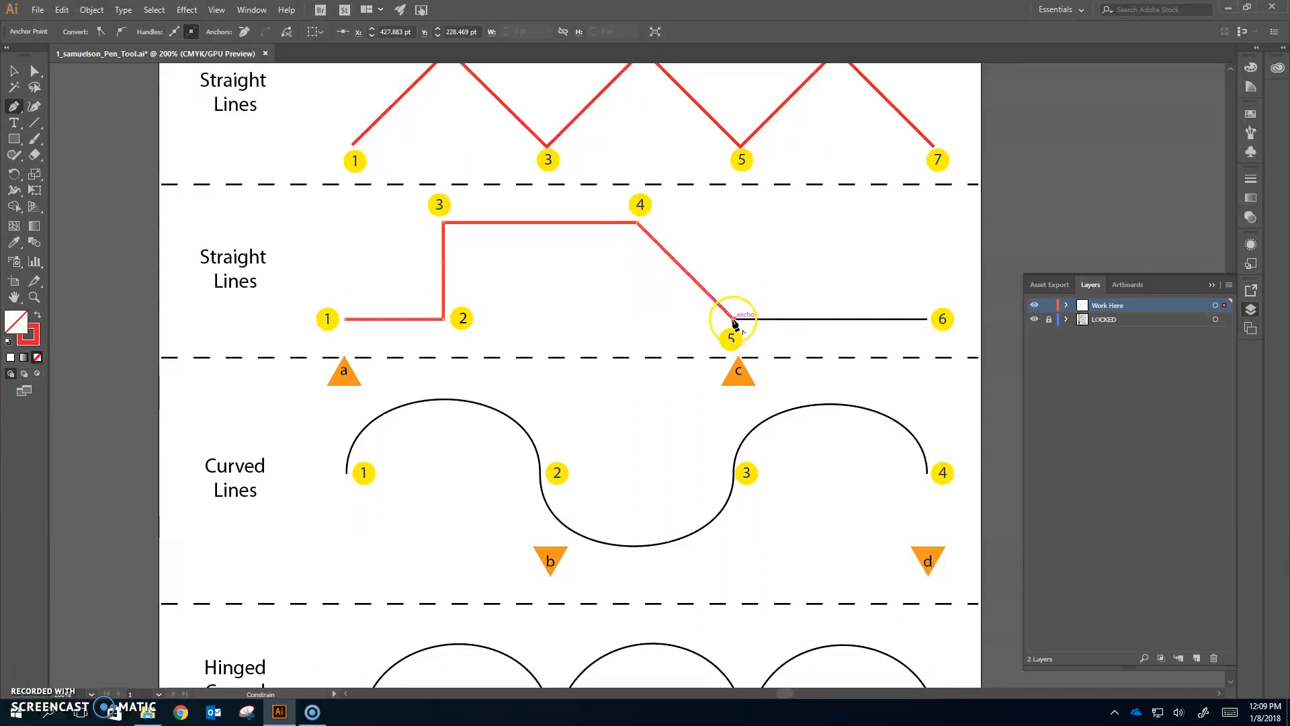
left_click(929, 321)
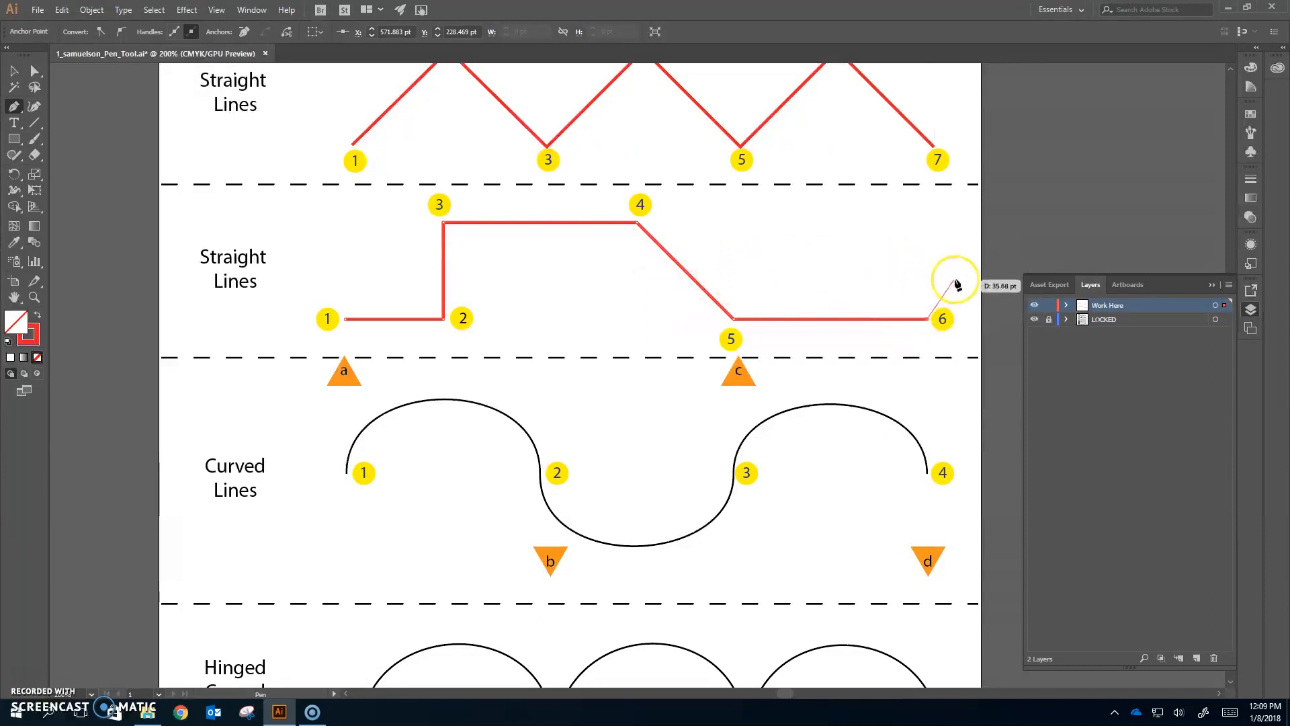
key("ctrl")
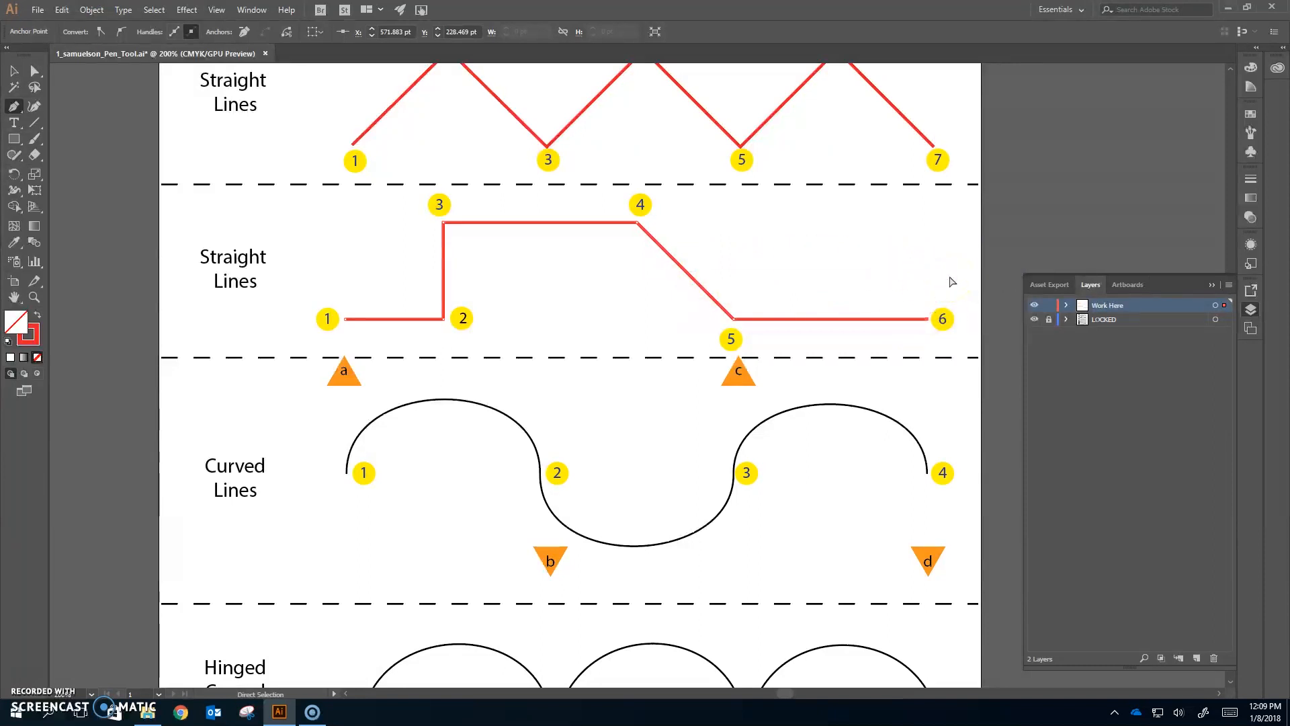
left_click(951, 283, "ctrl")
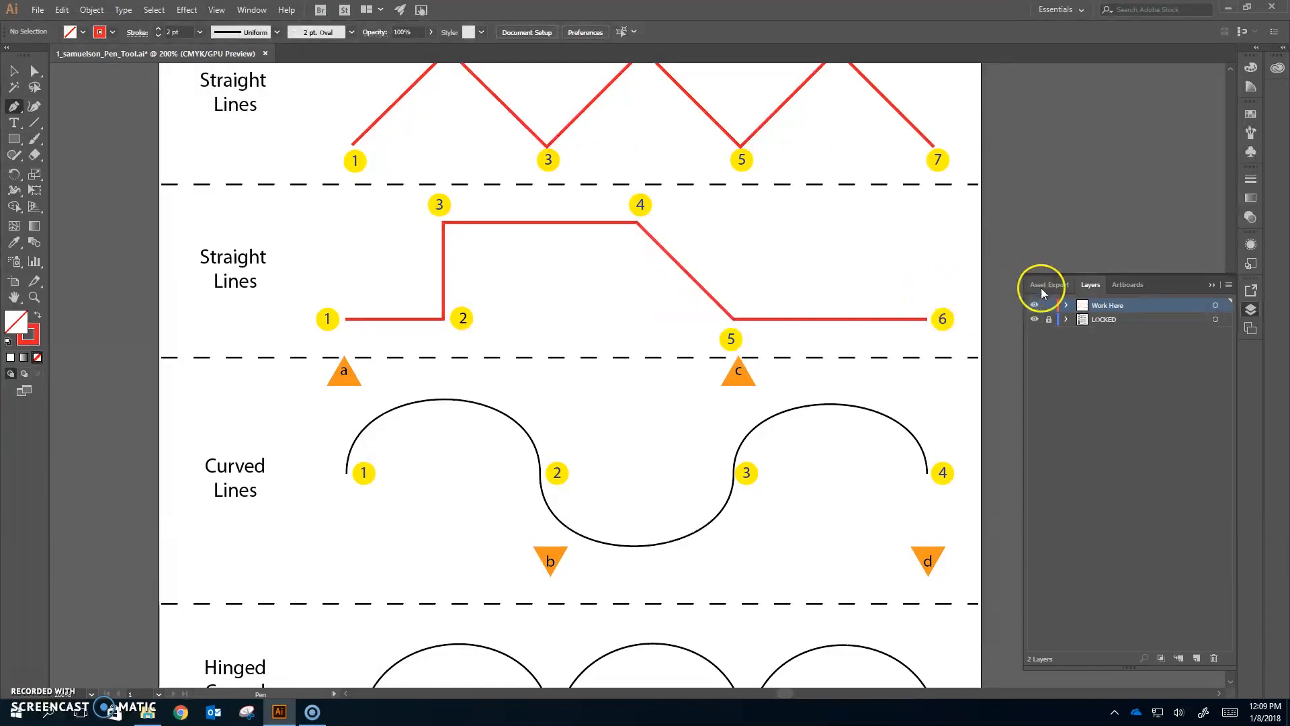
key("ctrl")
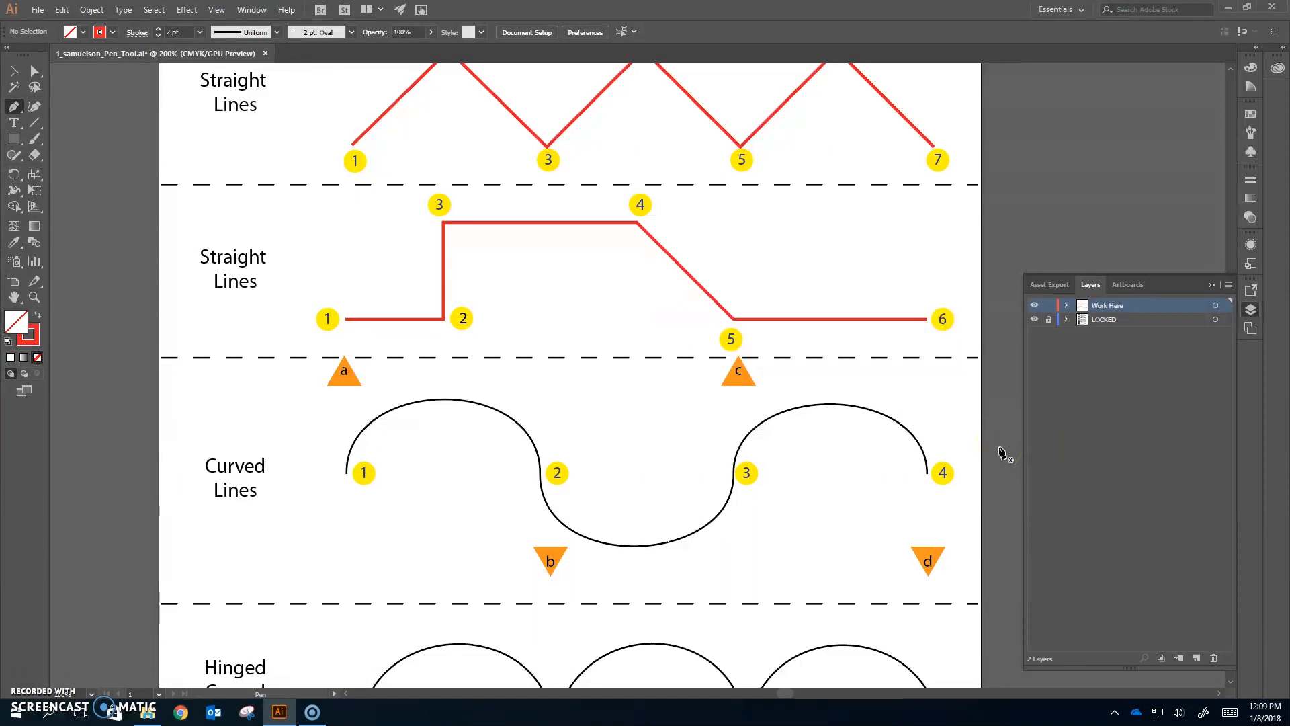
scroll(669, 461, "down", 3)
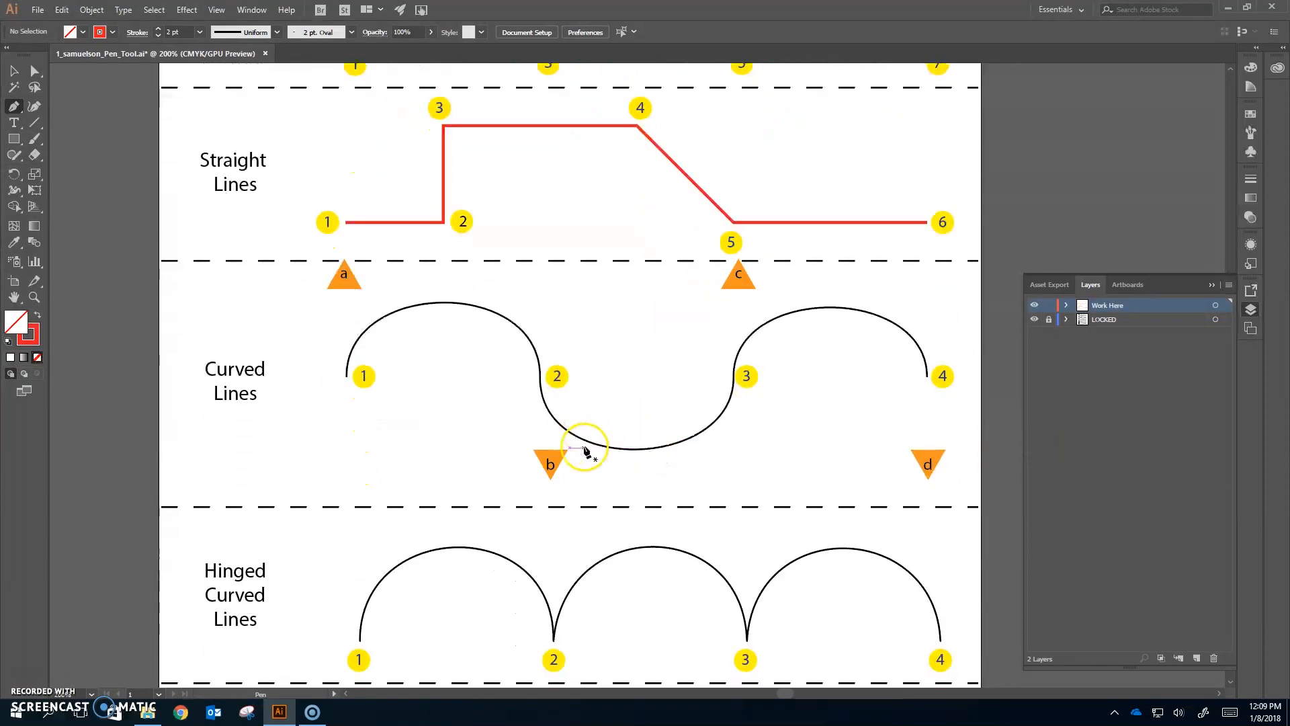
scroll(585, 451, "down", 1)
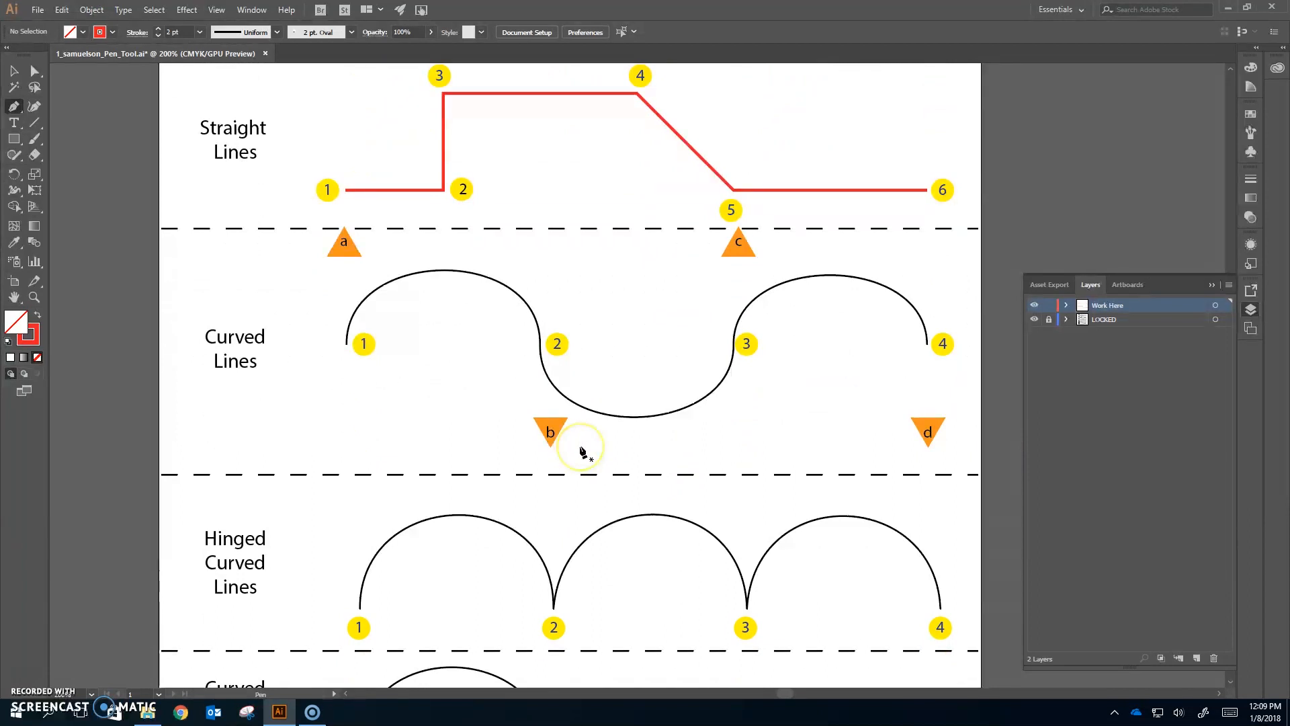
left_click(345, 344)
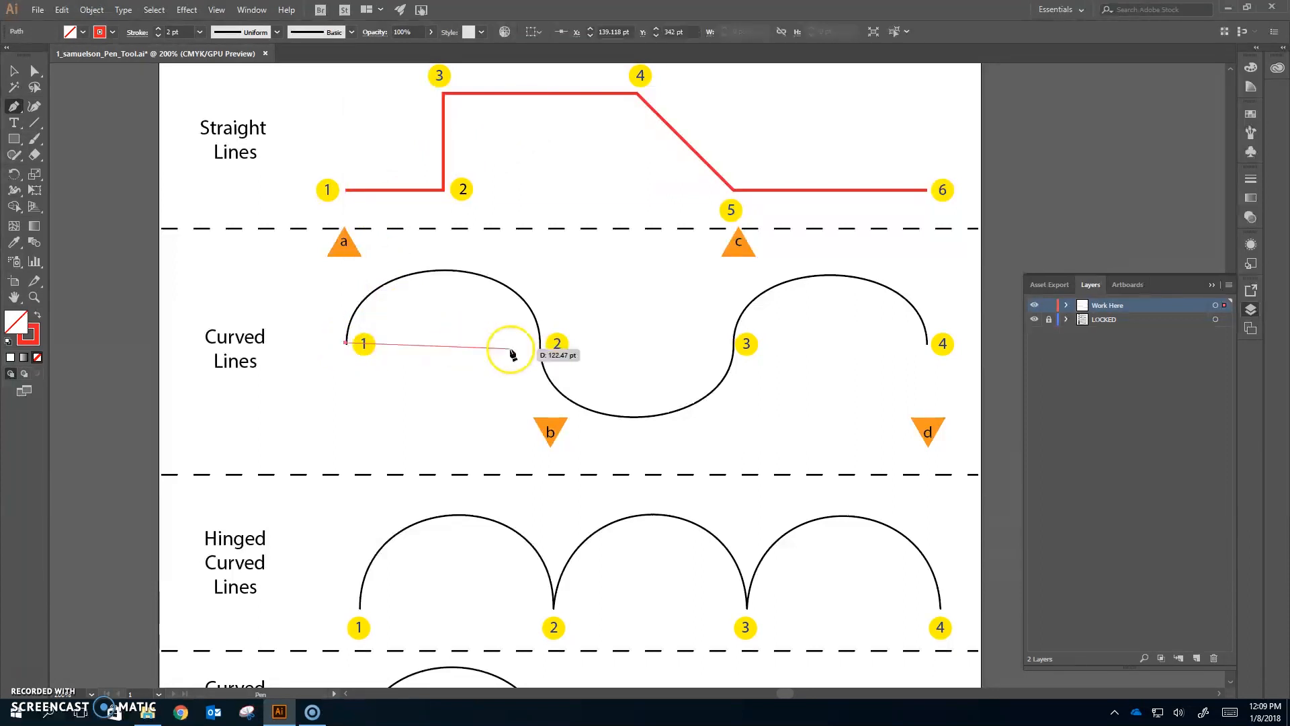
left_click(541, 342)
left_click(734, 343)
left_click(930, 344)
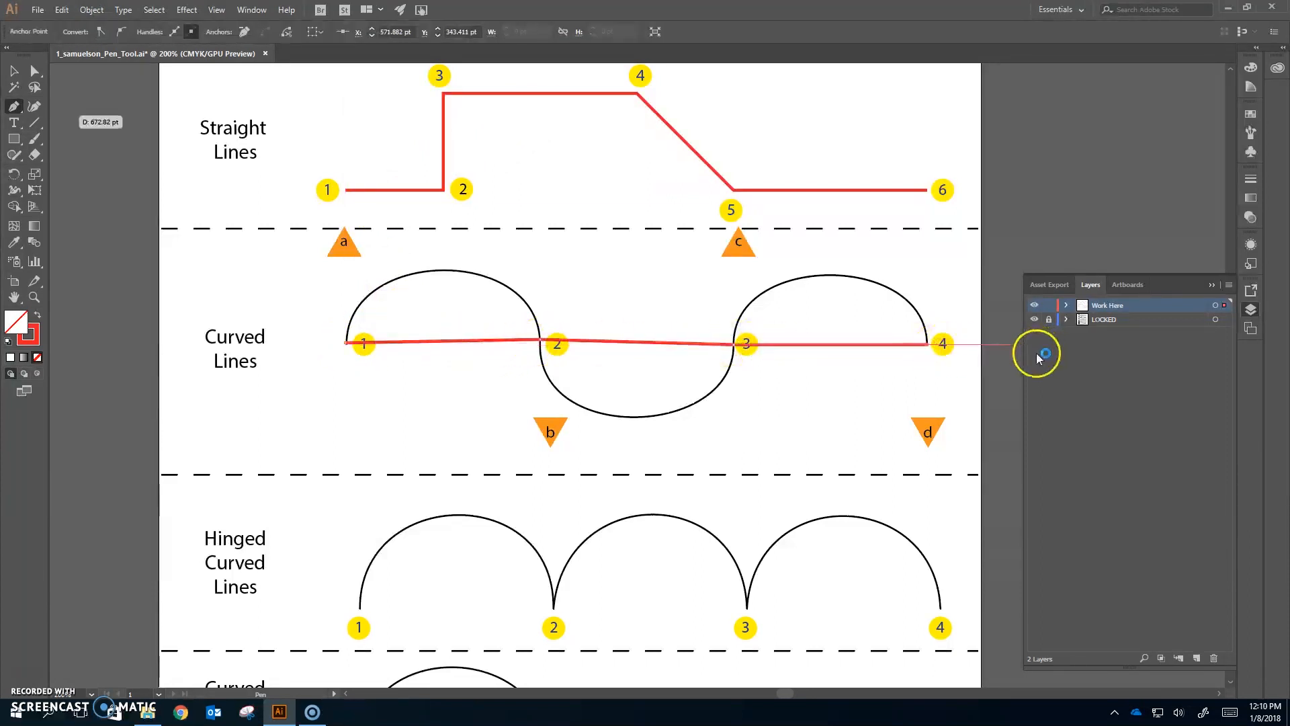
key("ctrl+z")
key("ctrl+z")
key("ctrl+z")
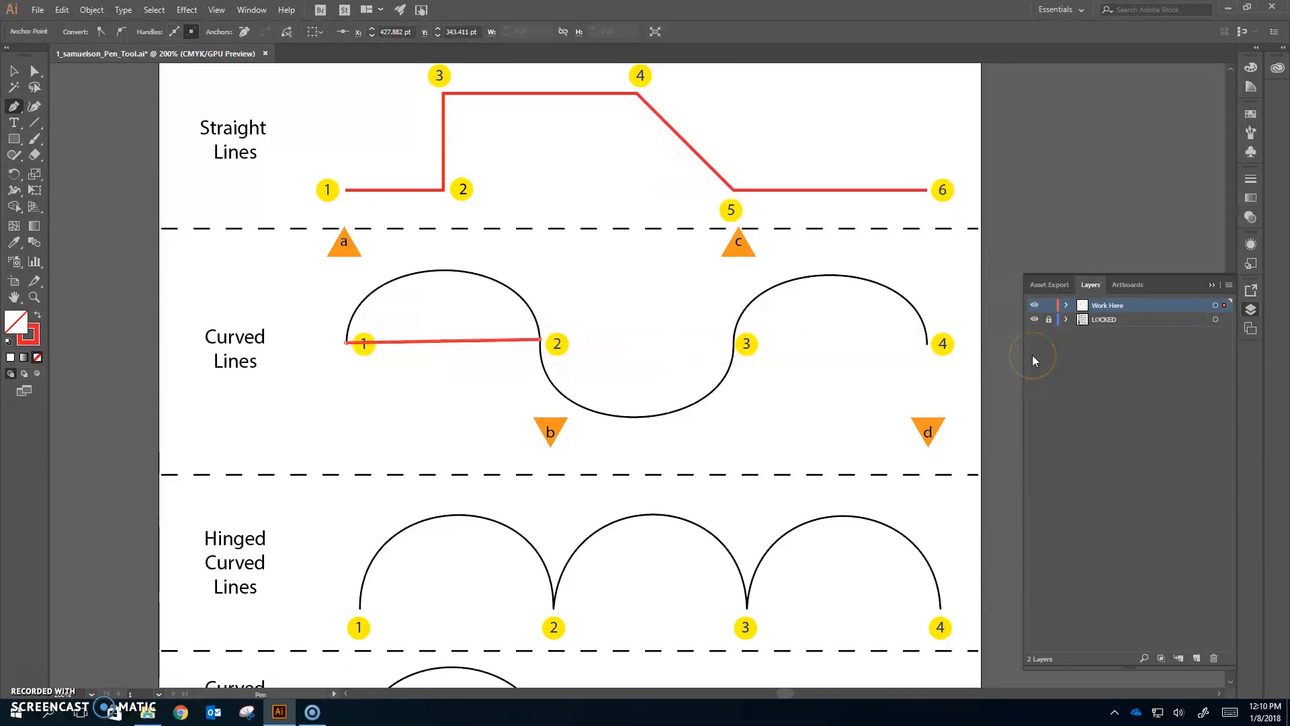
key("ctrl+z")
left_click(1020, 354)
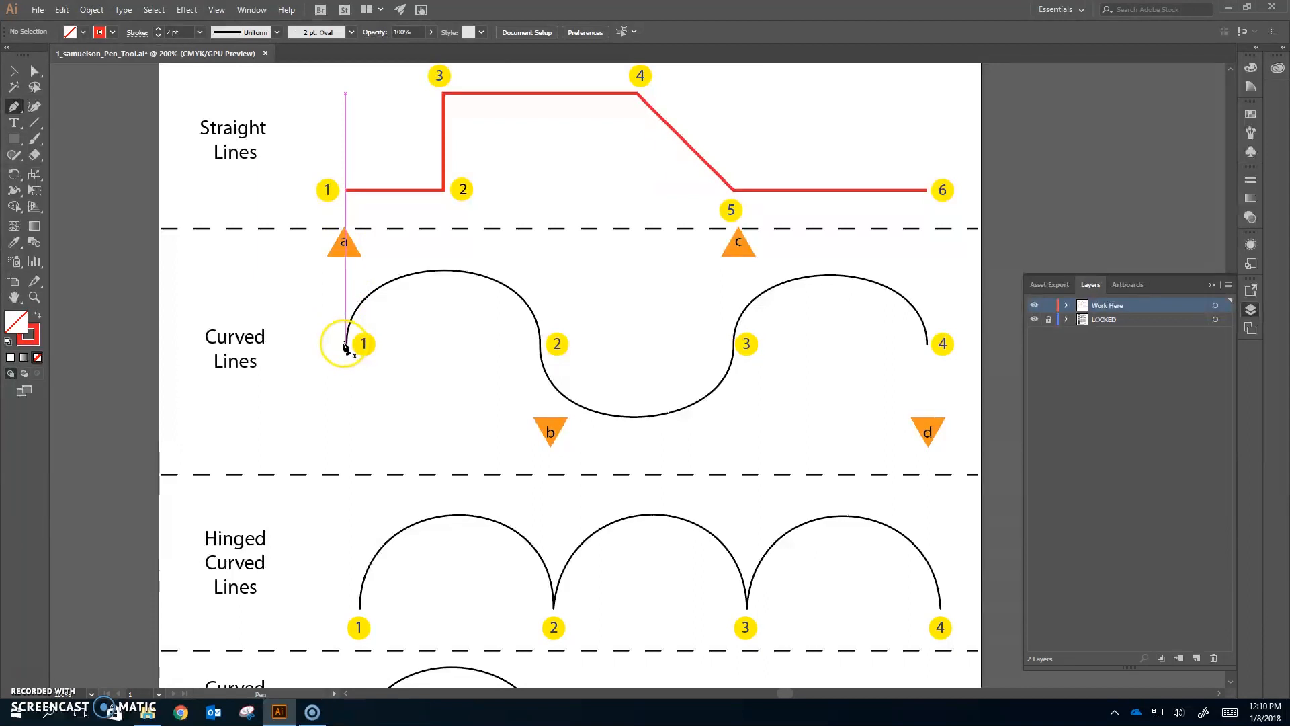
- Start tracing the Curved Lines guide with smooth points at 1 and 2, dragging their handles toward markers a and b
left_click_drag(345, 344, 345, 279)
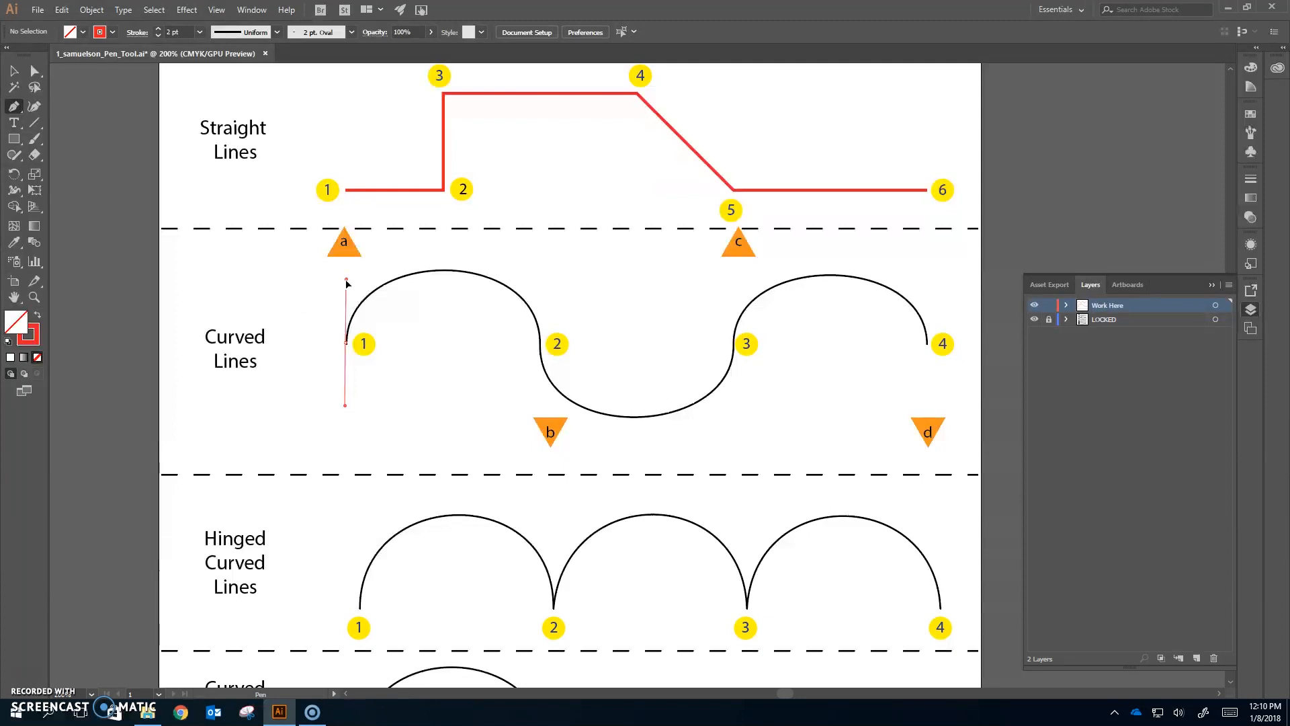
left_click_drag(353, 283, 344, 258)
mouse_move(347, 251)
left_mouse_down()
mouse_move(261, 262)
mouse_move(344, 259)
left_mouse_up()
left_click_drag(346, 253, 346, 252)
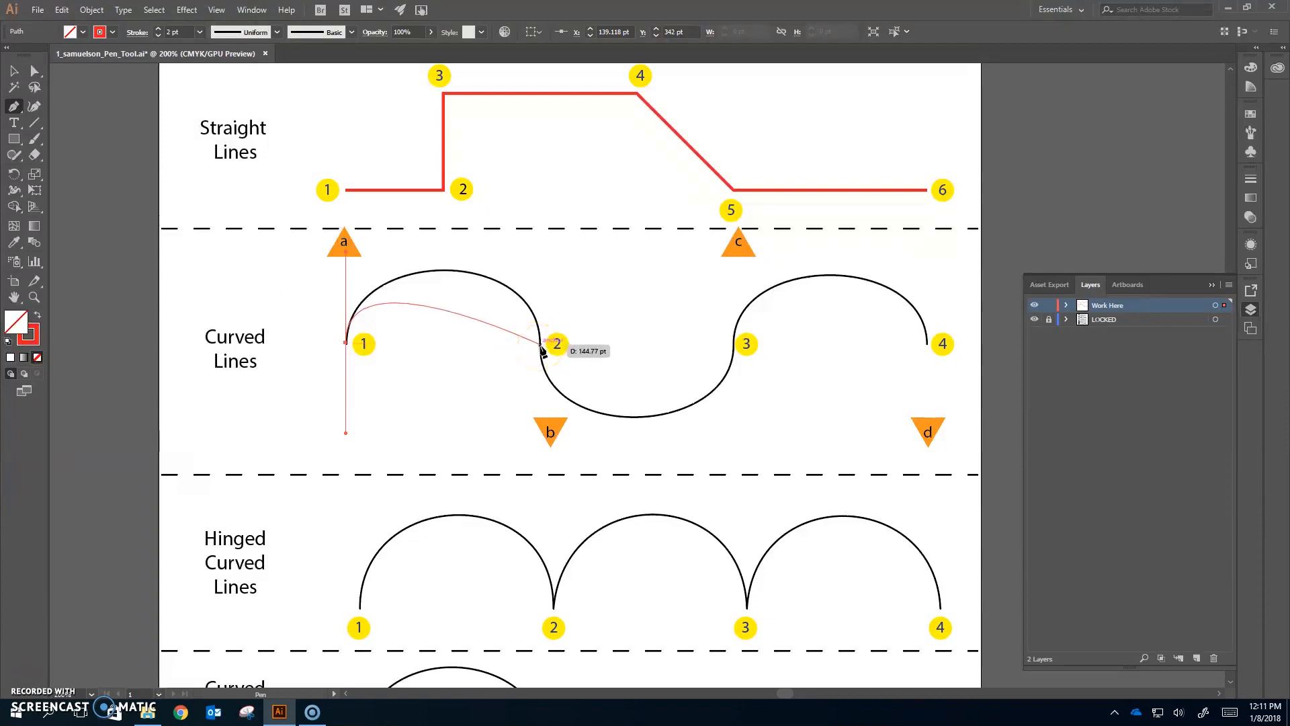
left_click_drag(543, 348, 538, 449)
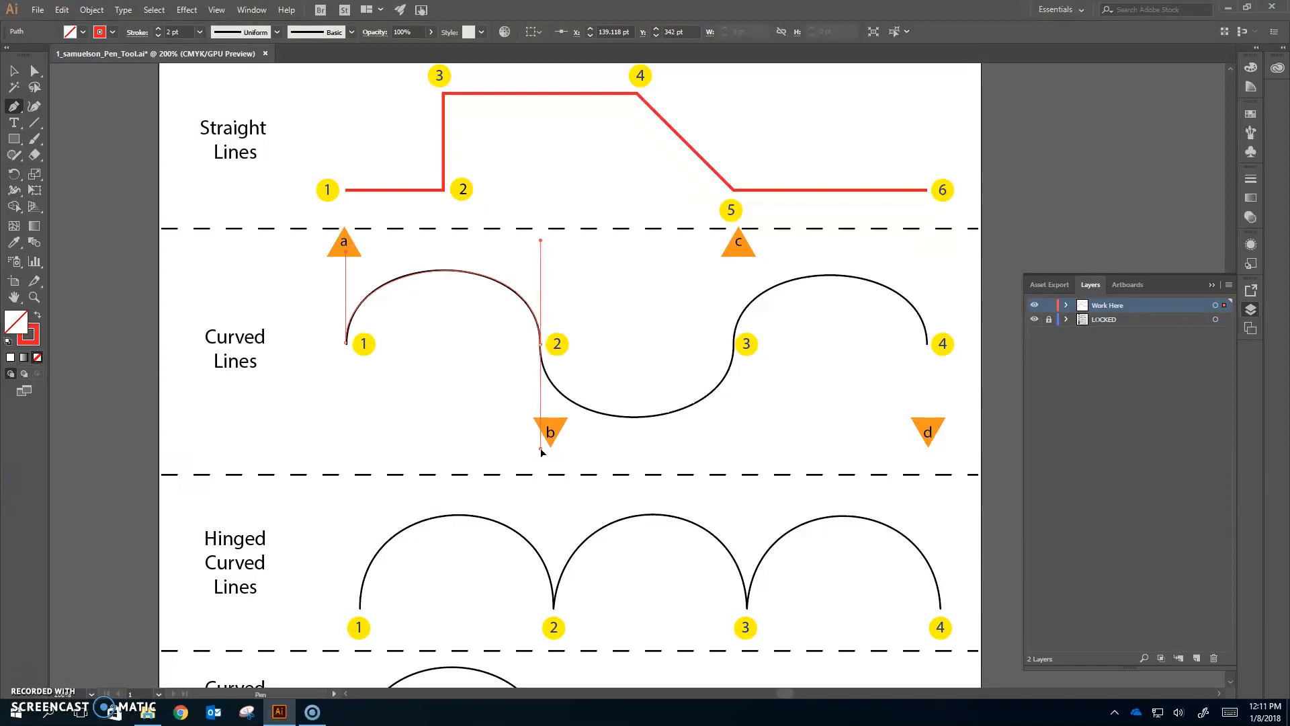
left_click_drag(540, 449, 541, 448)
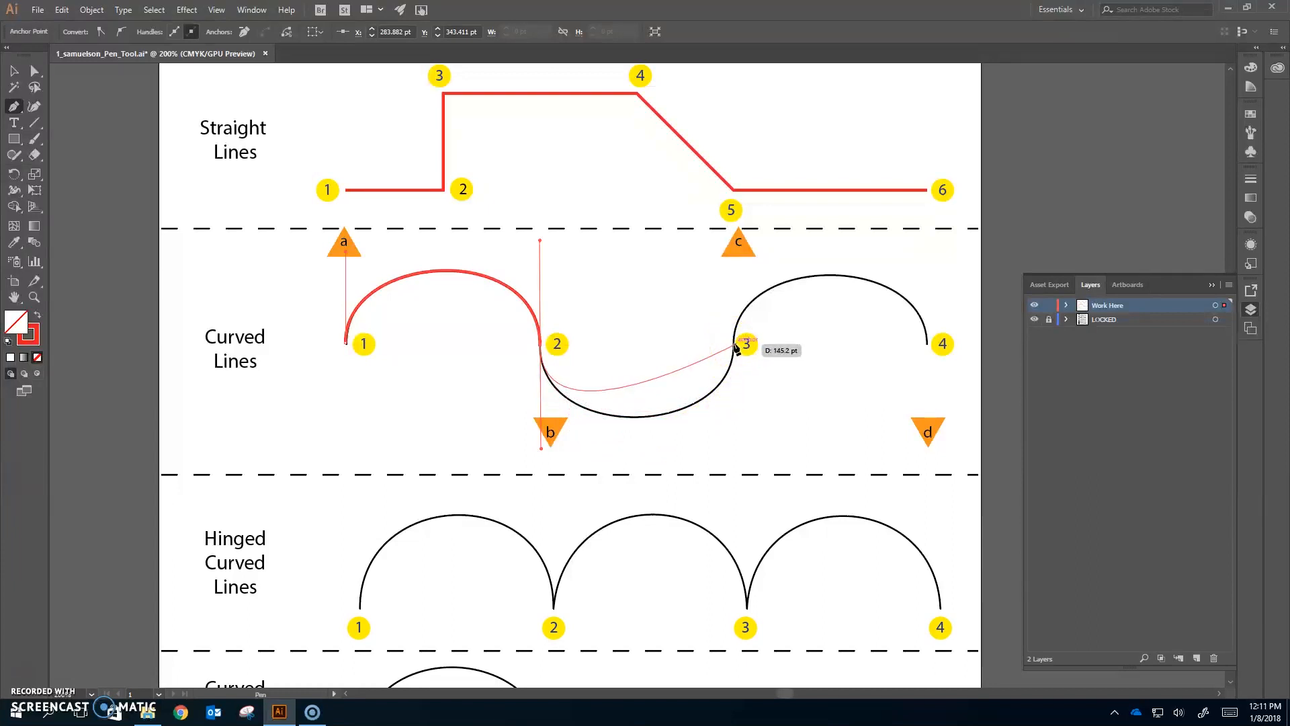
- Finish the curved path with smooth points at 3 and 4, dragging handles toward markers c and d, and end the path
left_click_drag(735, 348, 734, 344)
left_click_drag(734, 305, 736, 253)
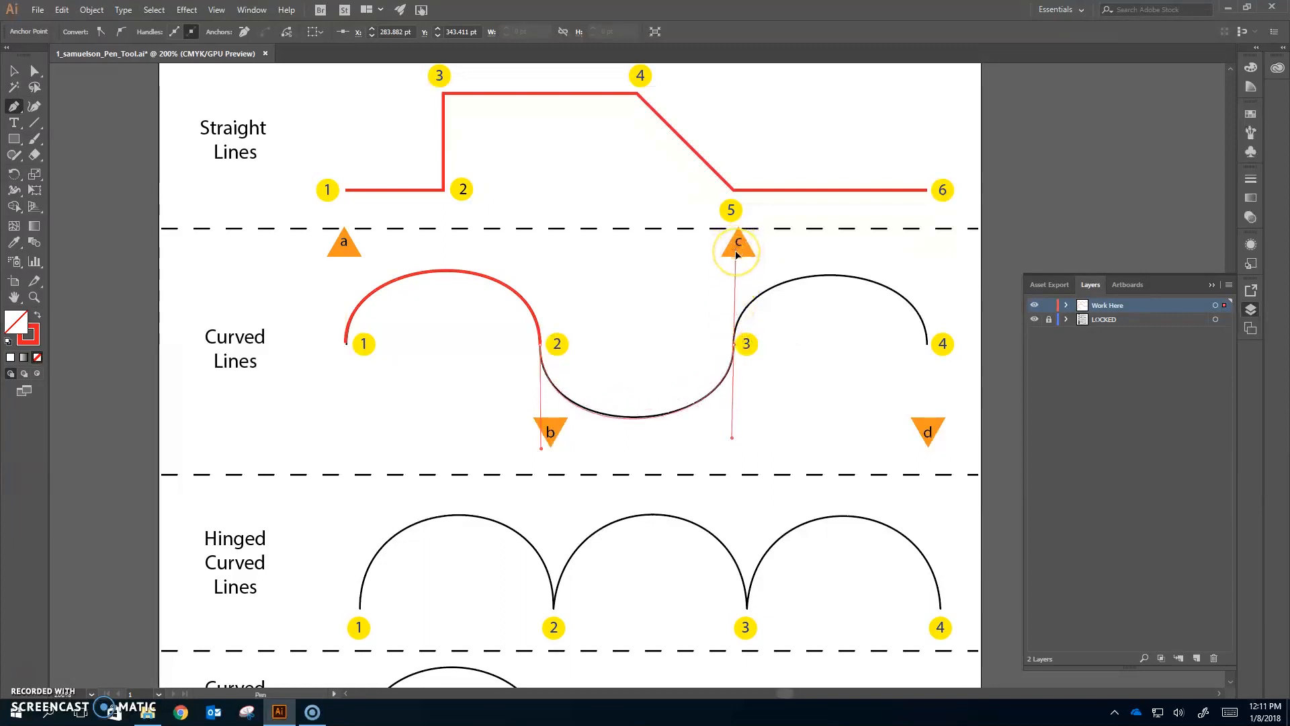
left_click(929, 349)
left_click_drag(929, 348, 926, 441)
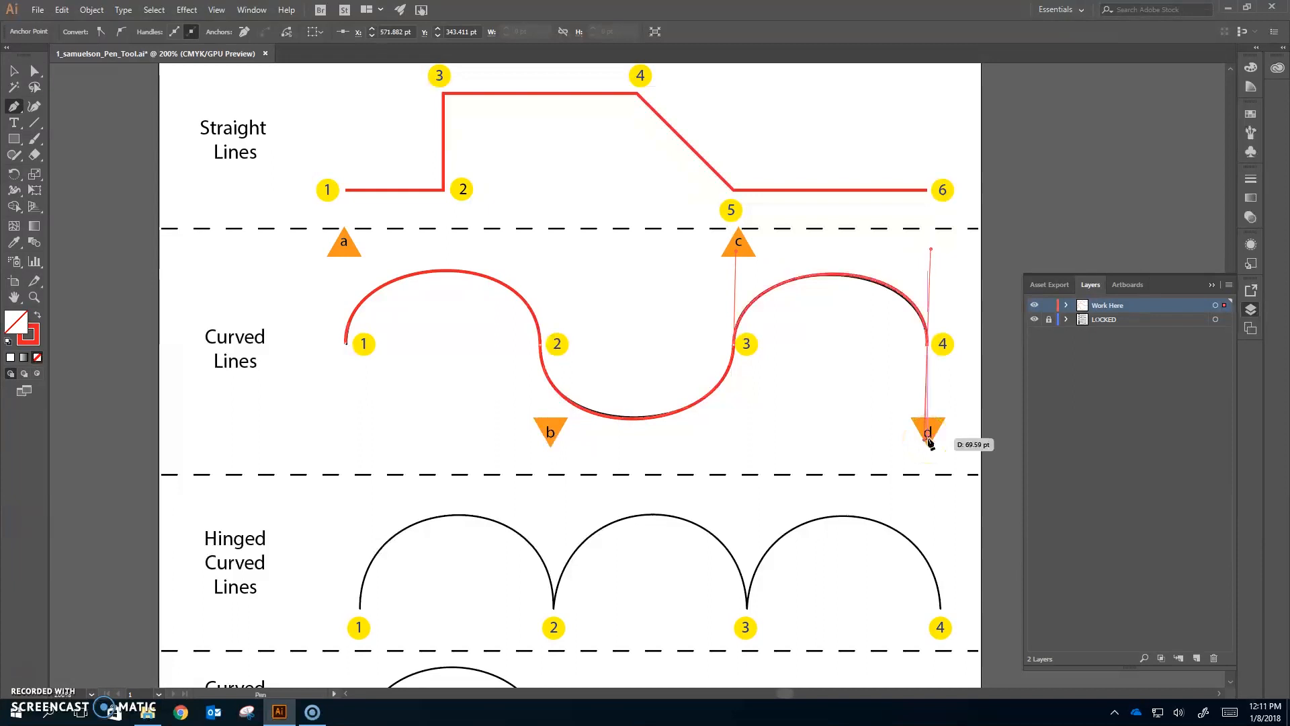
key("ctrl")
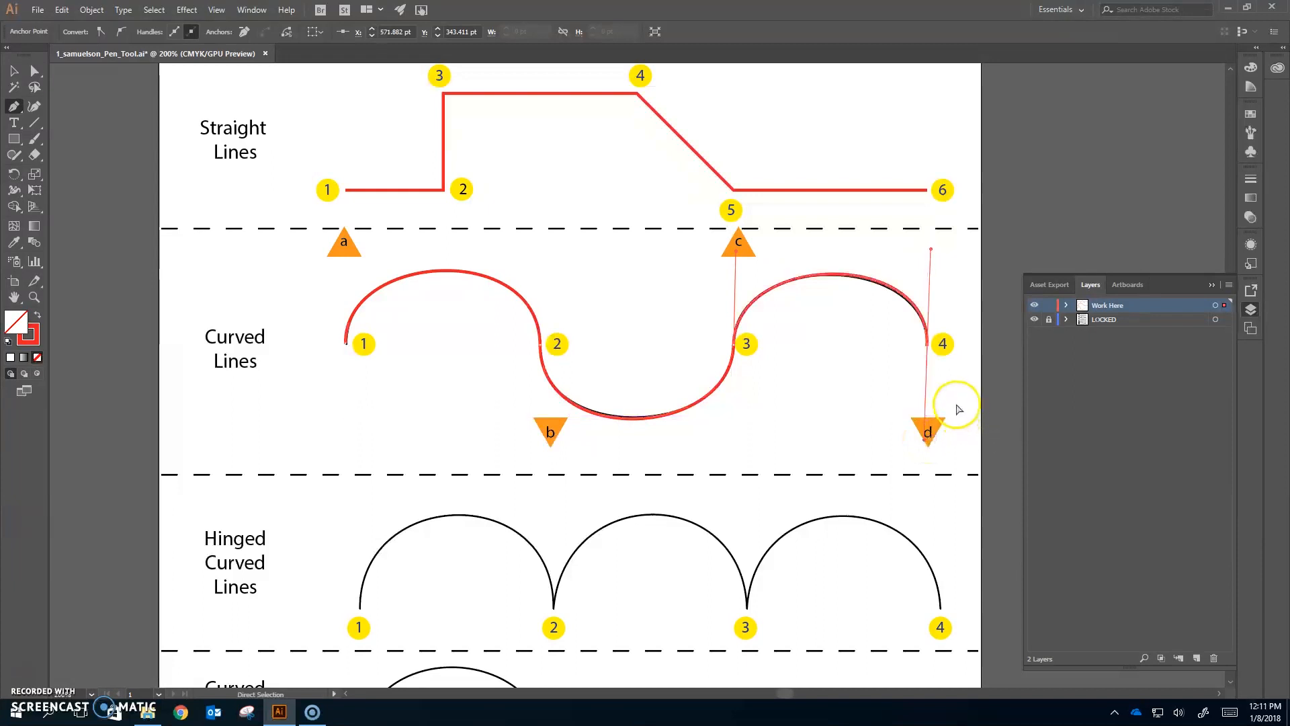
left_click(959, 409, "ctrl")
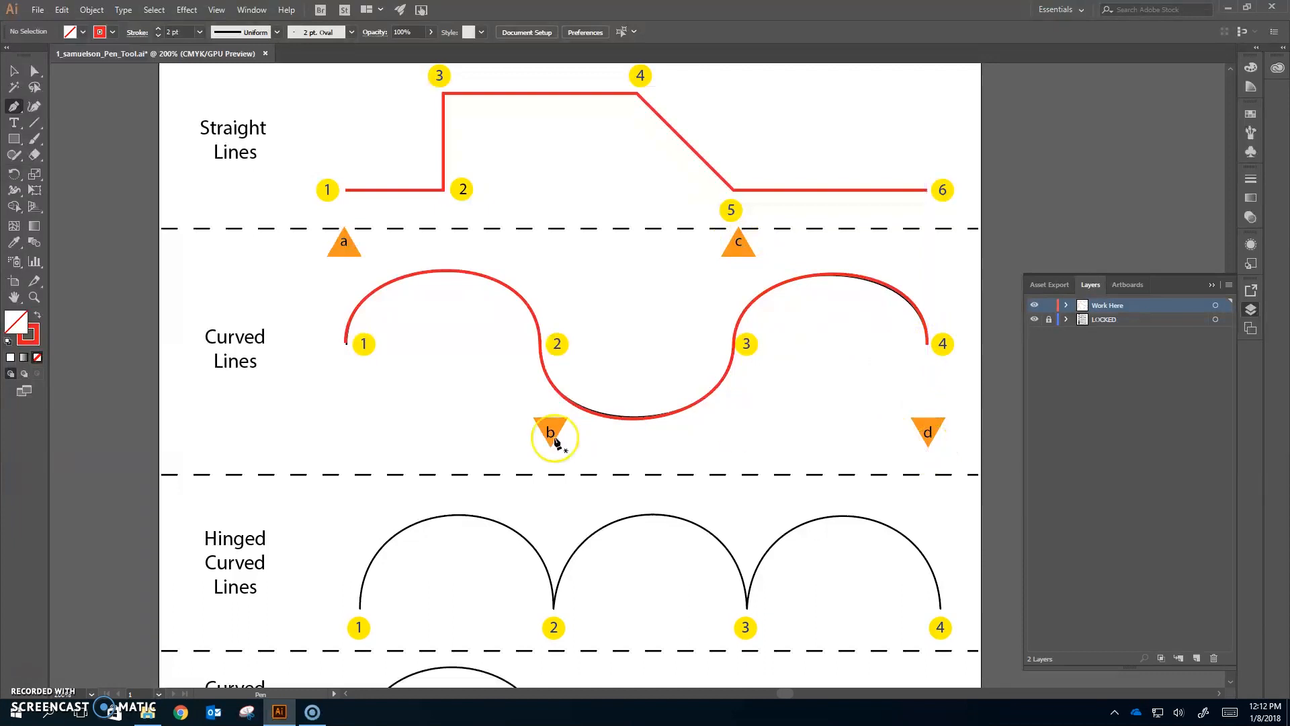
- Start a path at point 1 of the Hinged Curved Lines guide, dragging its handle straight upward
left_click(579, 464)
scroll(432, 466, "down", 4)
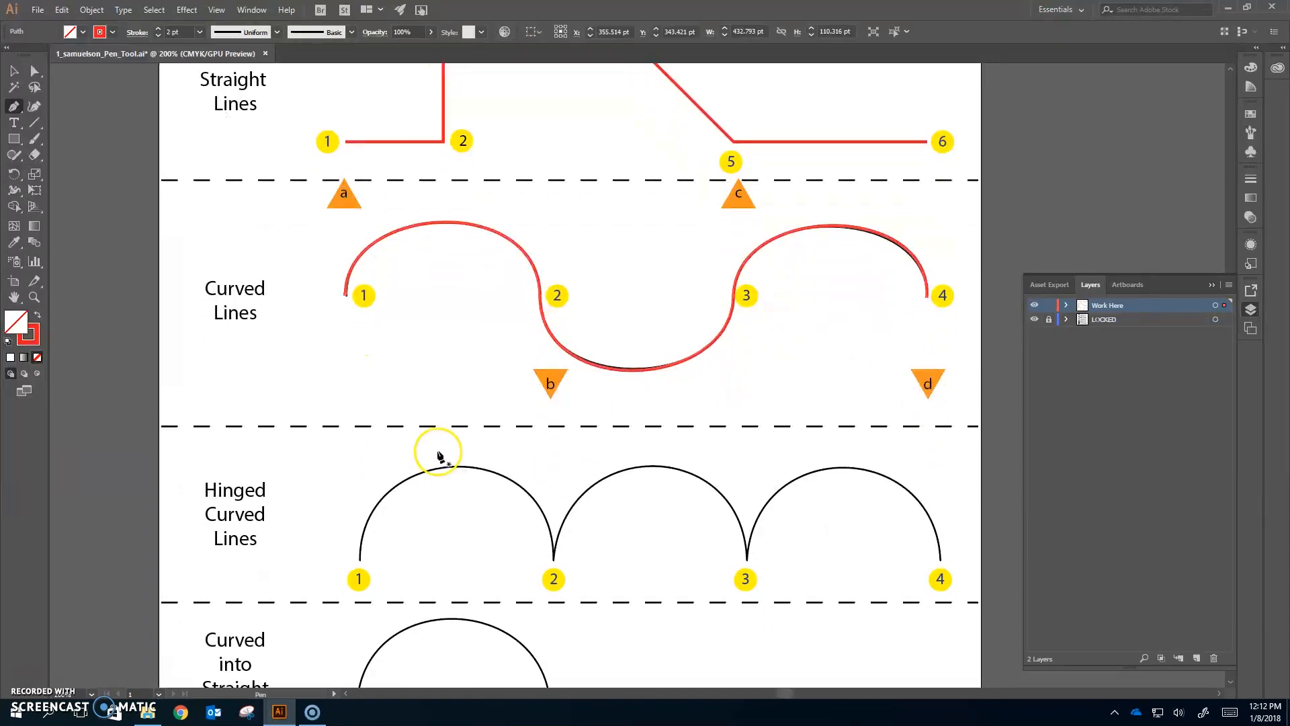
scroll(291, 426, "down", 2)
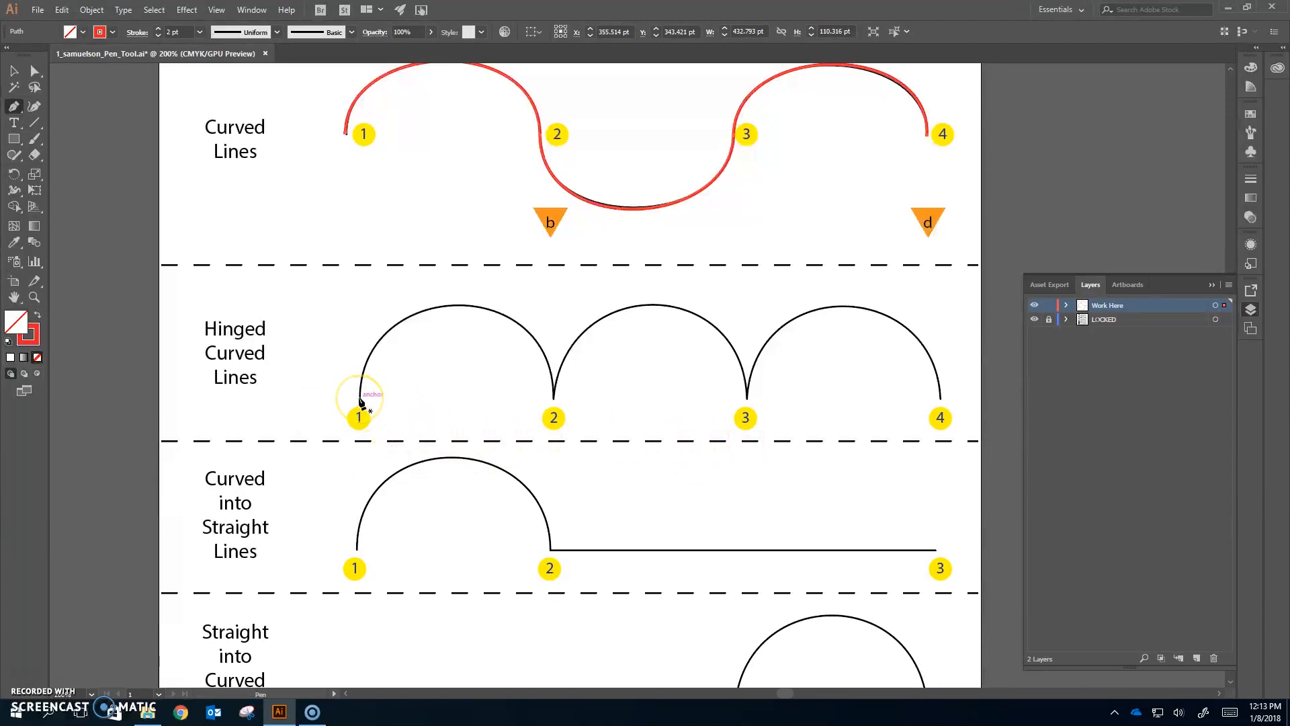
left_click_drag(361, 401, 362, 272)
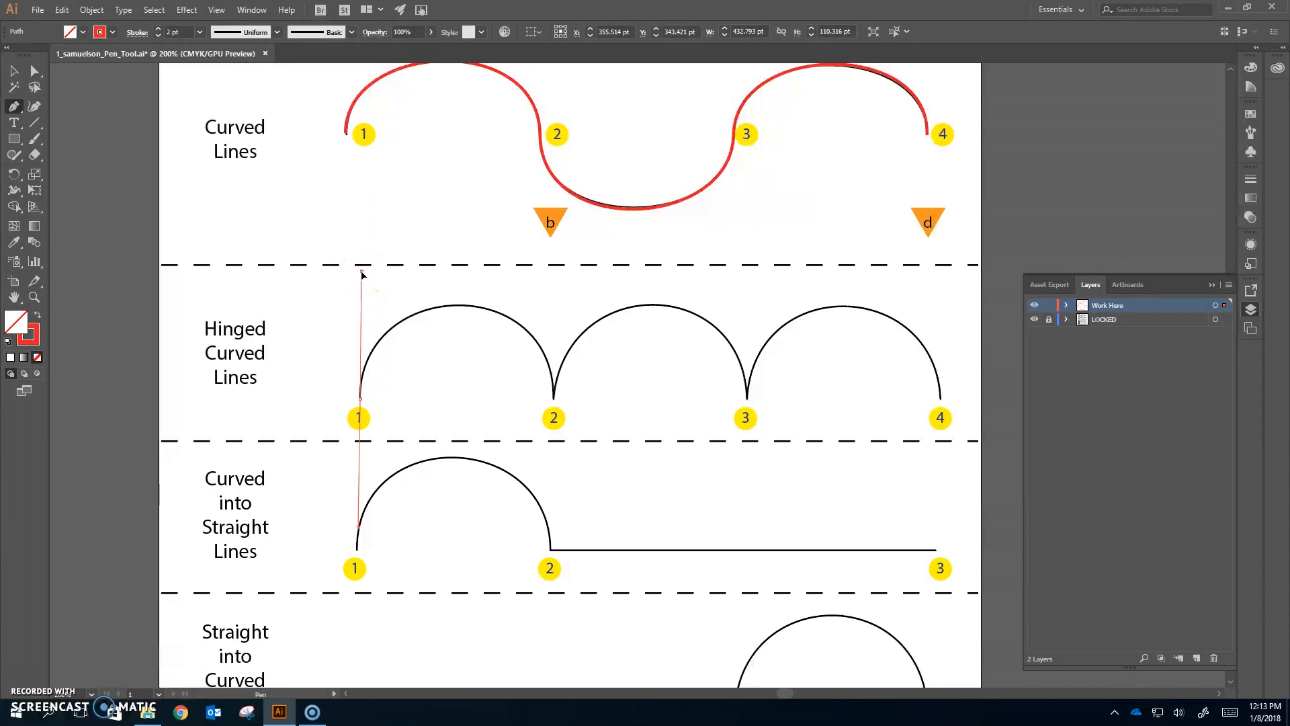
left_click_drag(362, 271, 361, 271)
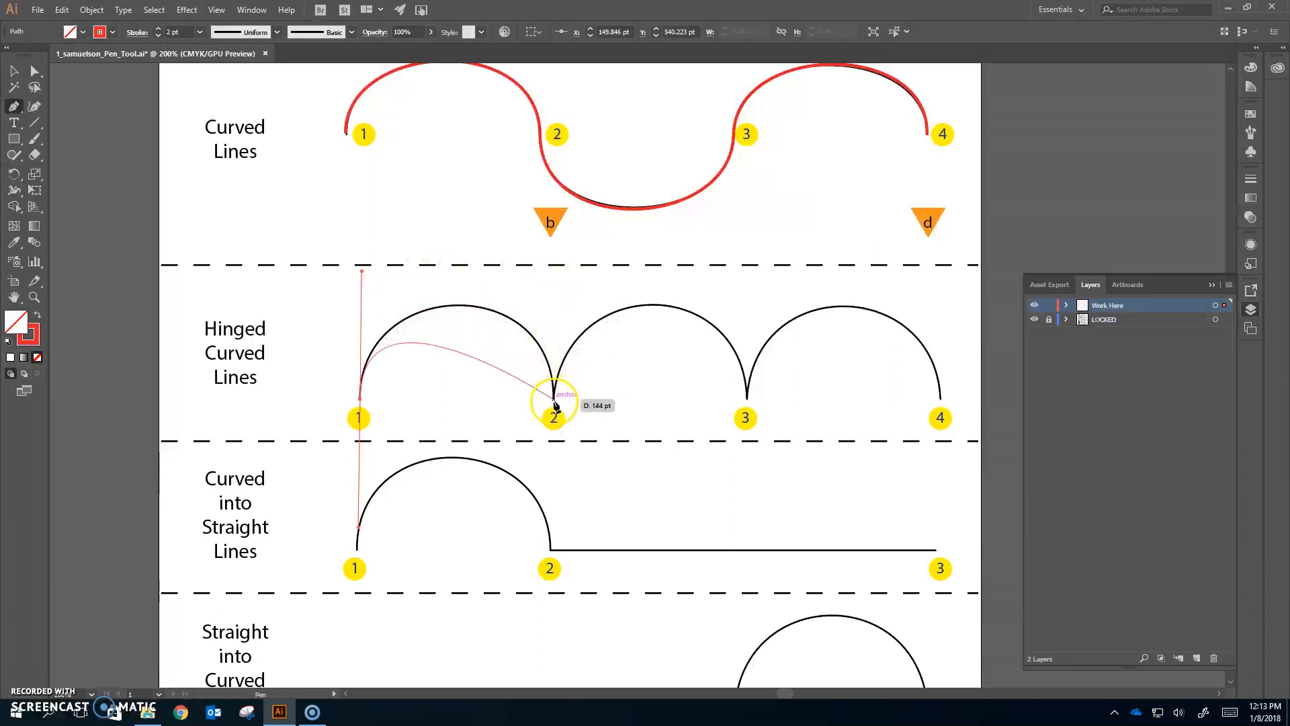
left_click_drag(554, 399, 547, 518)
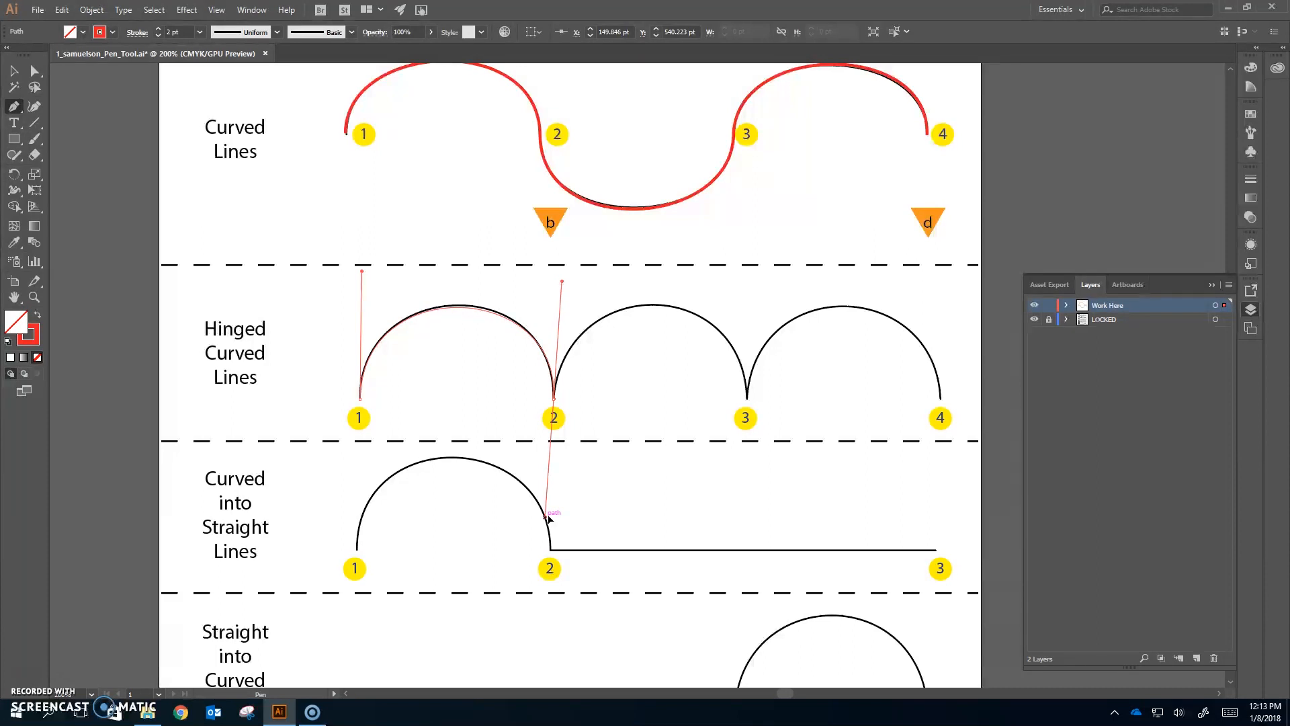
left_click_drag(547, 518, 547, 518)
left_click_drag(747, 401, 751, 404)
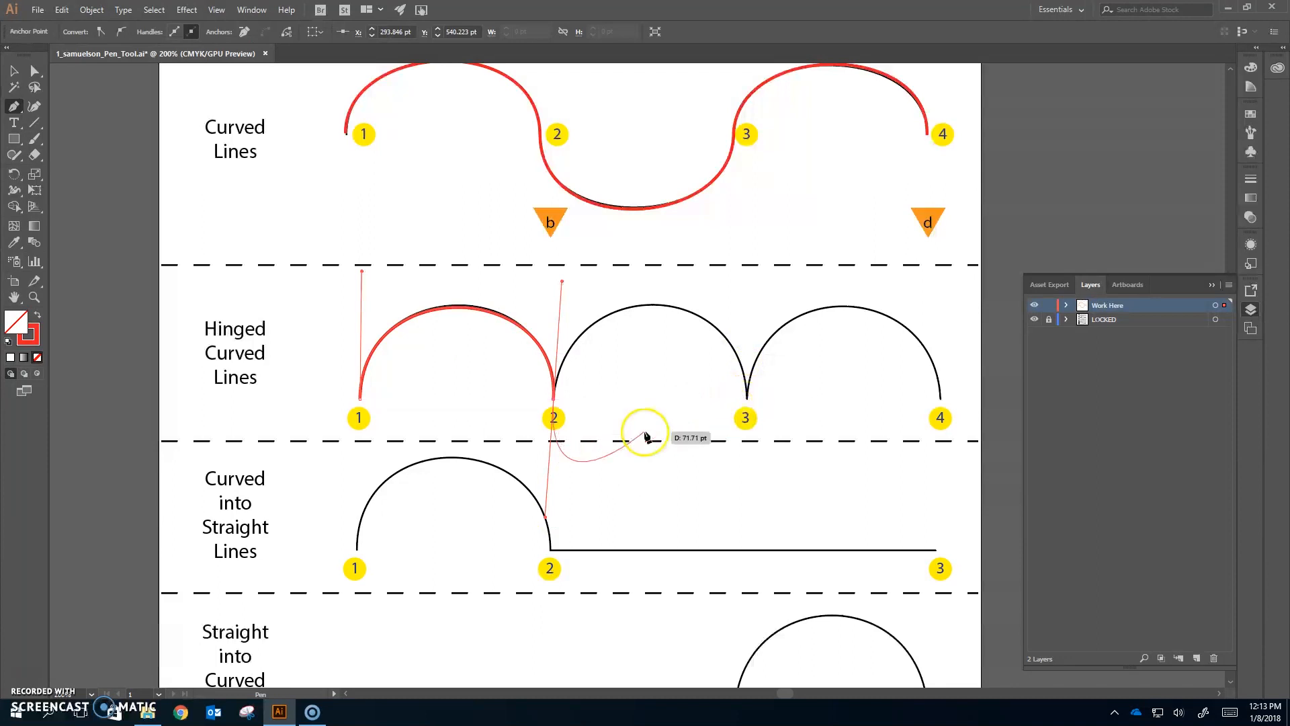
key("a")
key("ctrl+z")
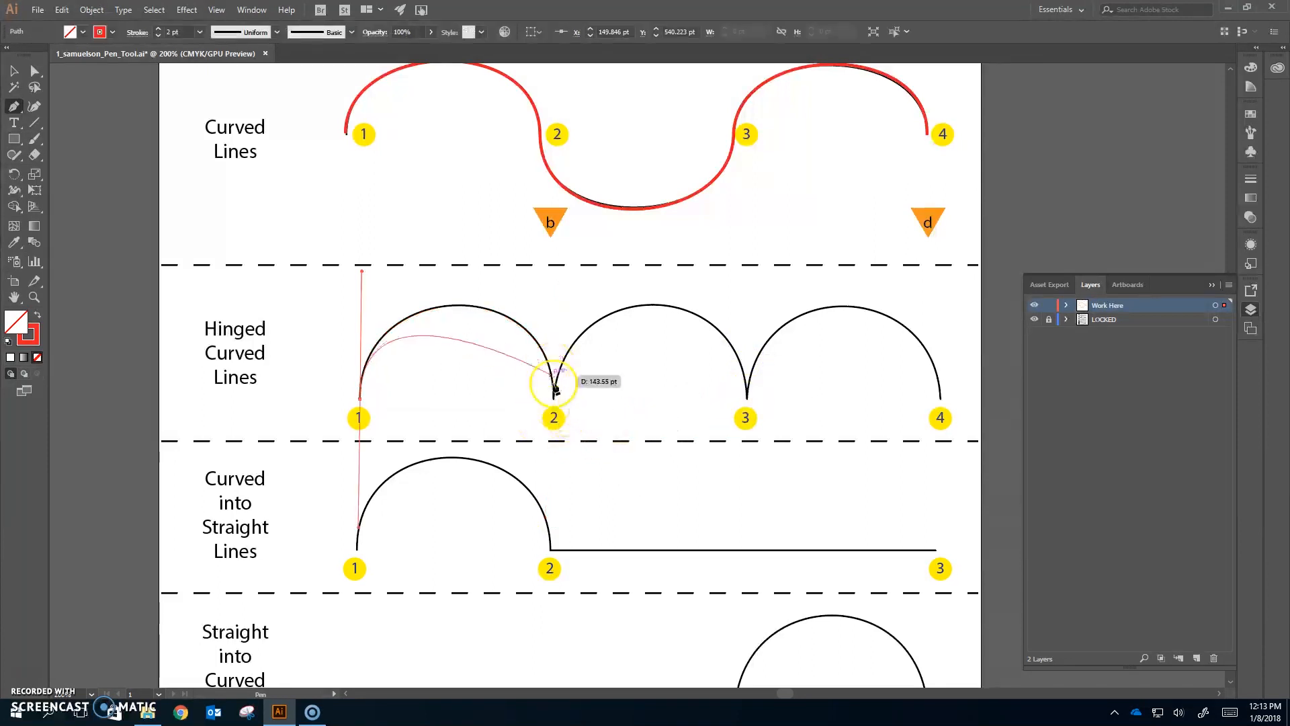
- Place a smooth point at hinge 2 with a downward drag, then pivot its outgoing handle straight up to make a hinged corner
left_click_drag(554, 401, 556, 523)
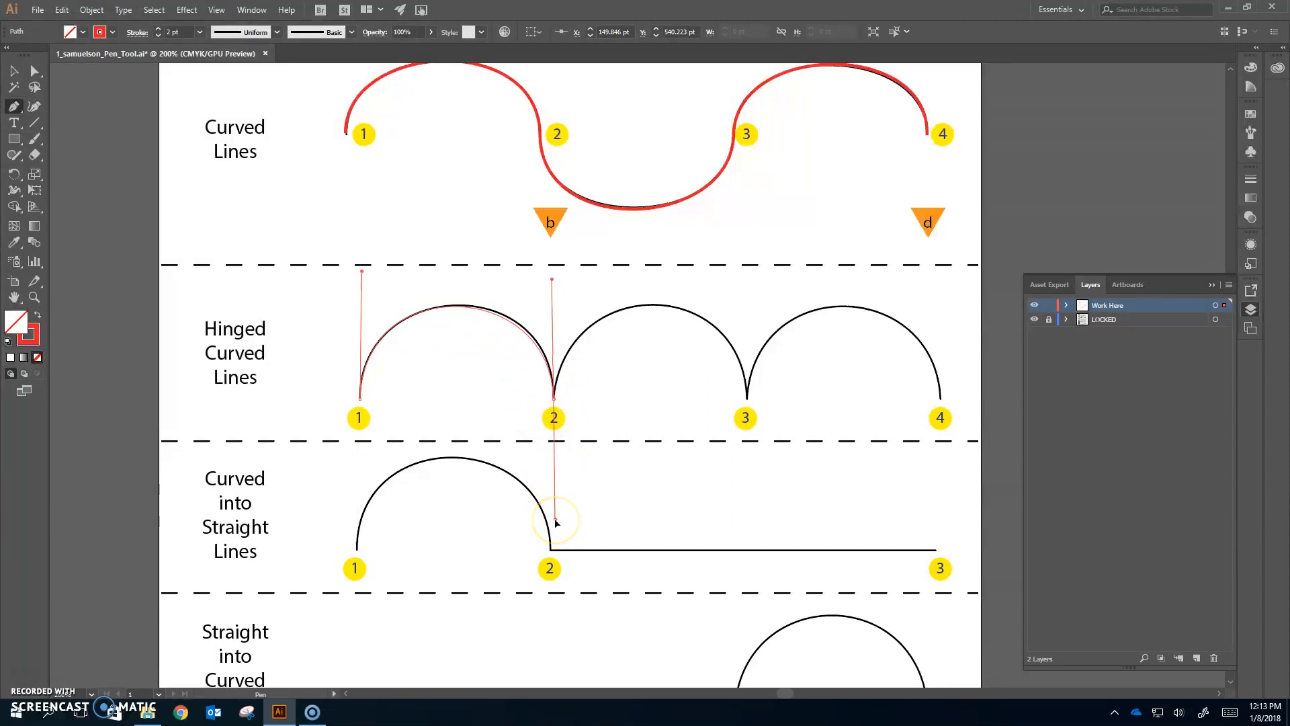
left_click_drag(556, 523, 659, 476)
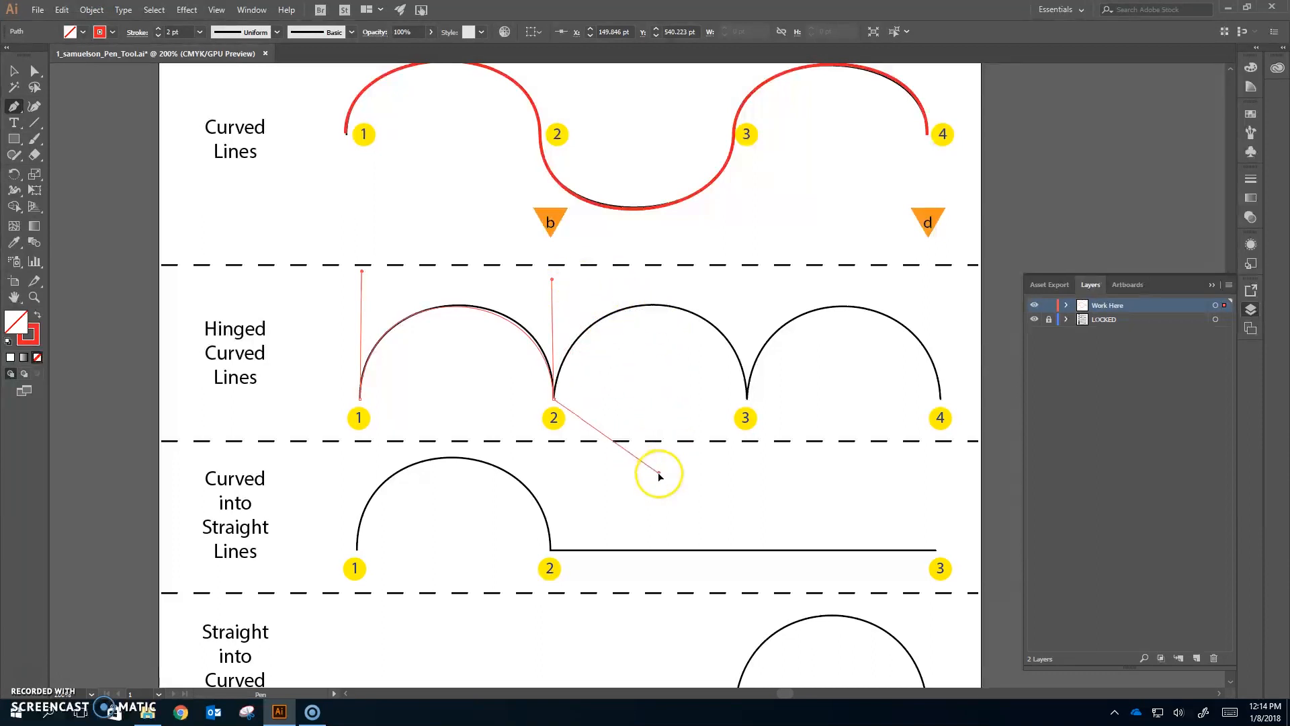
left_click_drag(620, 311, 559, 286)
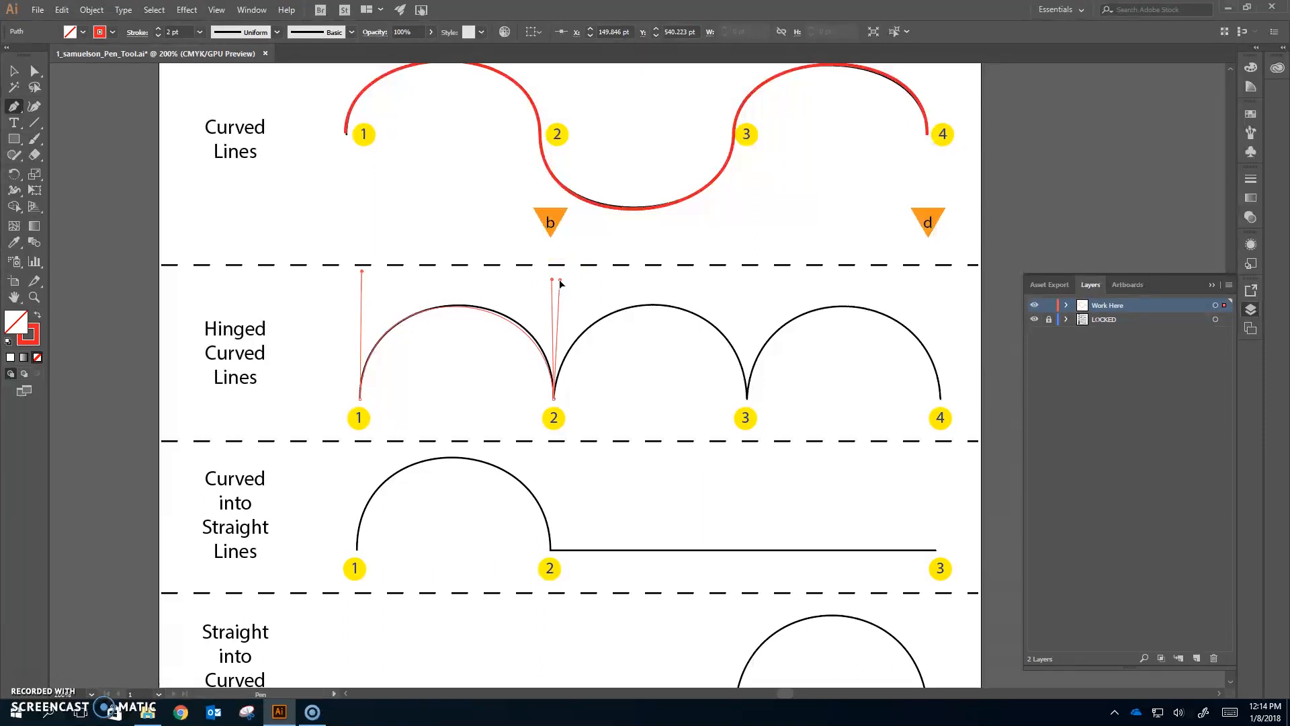
left_click_drag(560, 280, 560, 281)
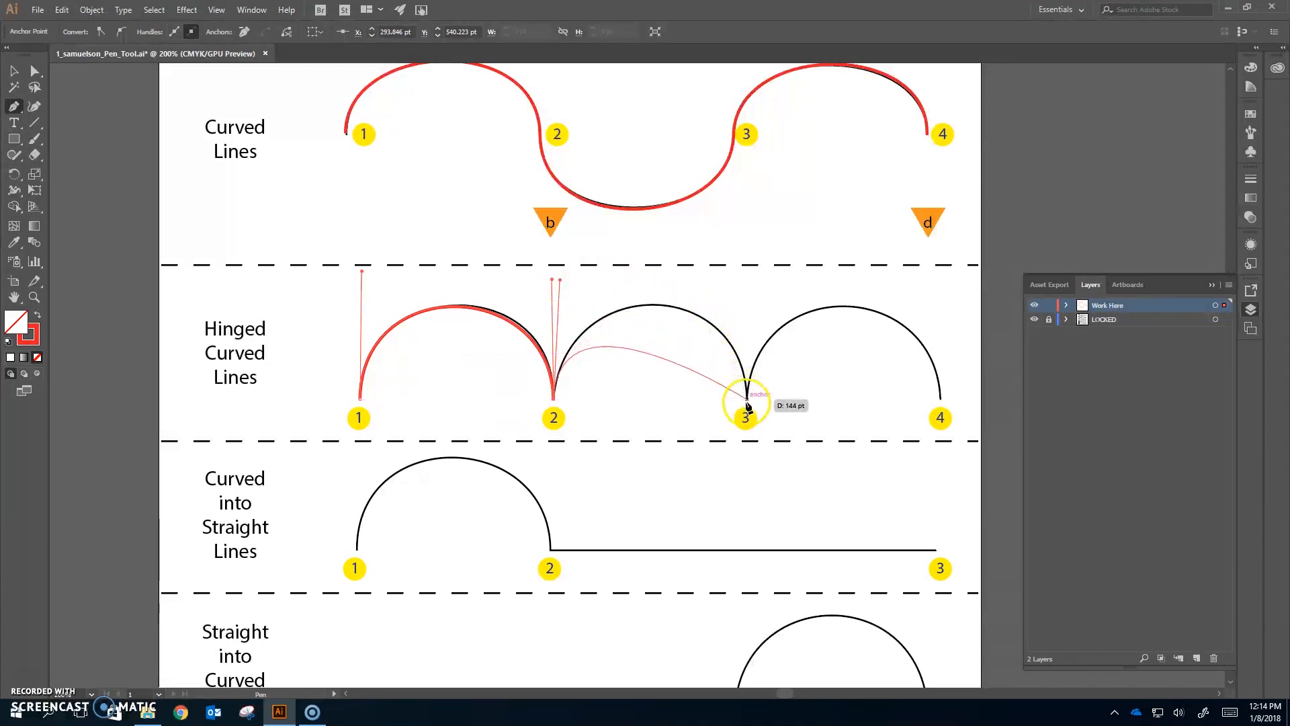
- Complete the hinged path with a hinged point at 3 (handle dragged down, then pivoted up) and a smooth point at 4, then end the path
left_click_drag(748, 403, 751, 528)
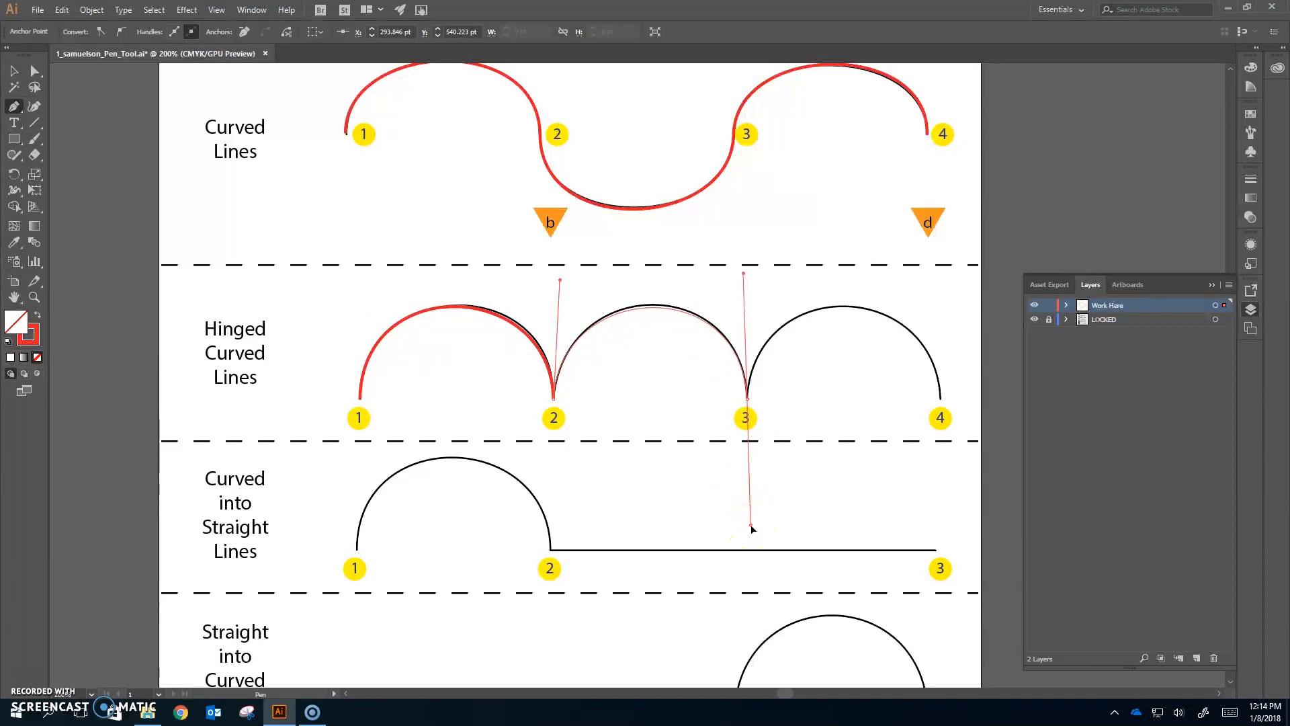
left_click_drag(751, 528, 752, 274)
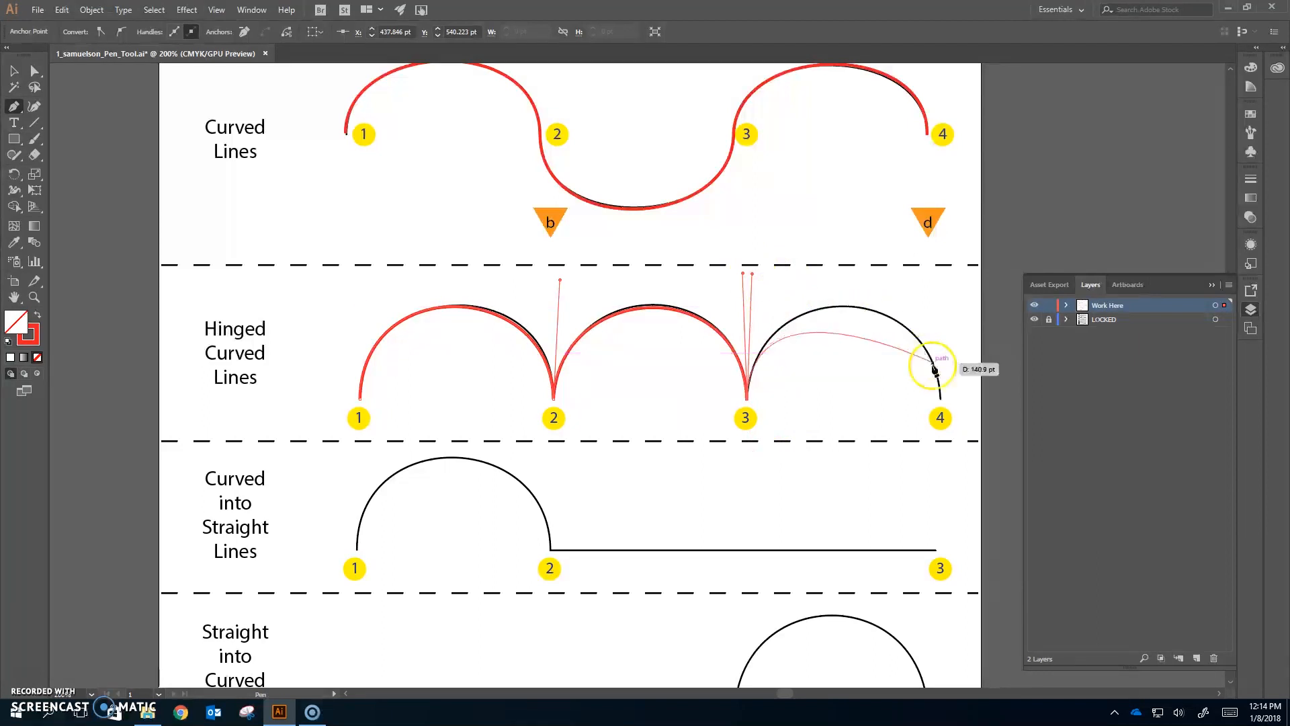
left_click_drag(941, 399, 941, 523)
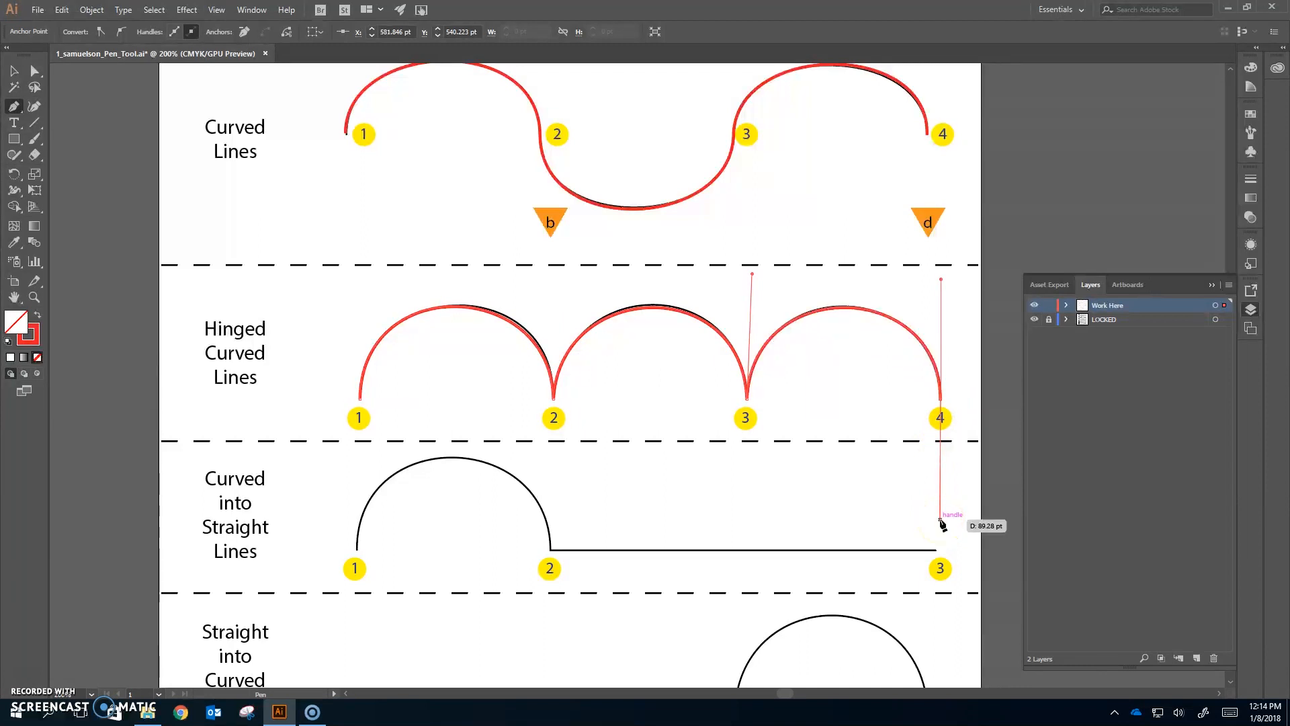
left_click(975, 427, "ctrl")
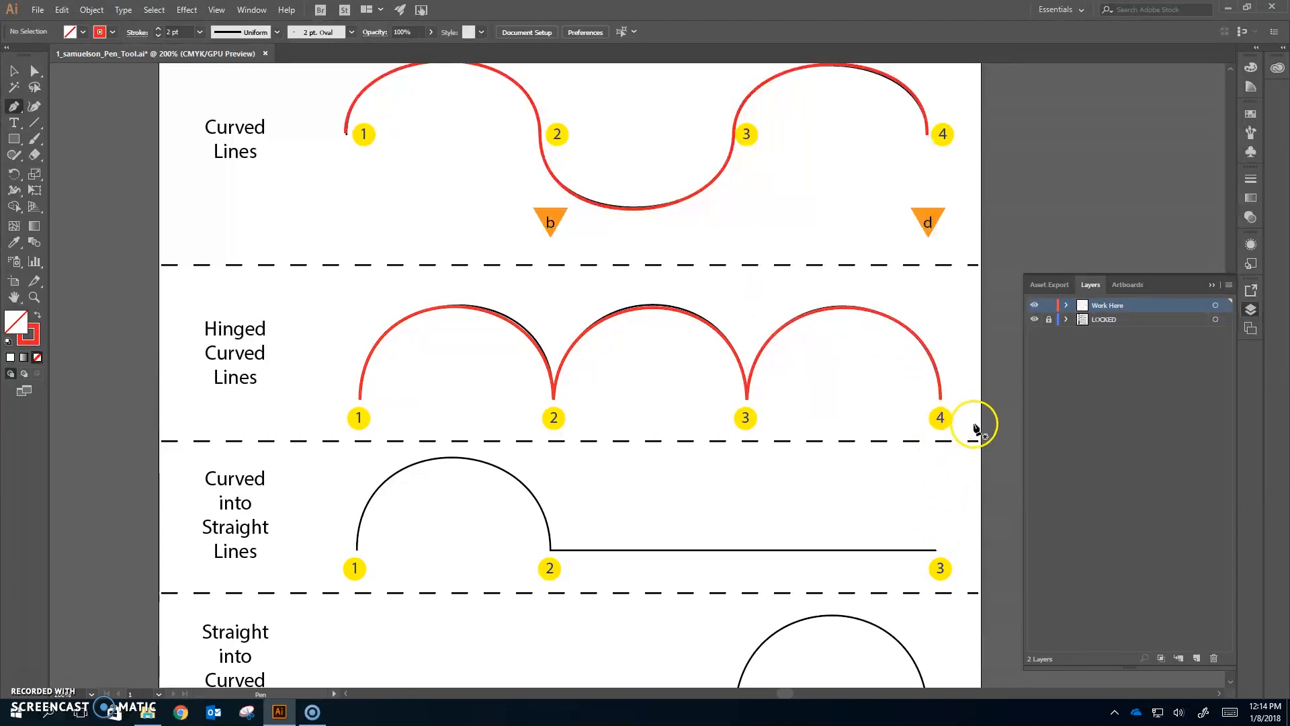
- Begin the Curved into Straight Lines path at point 1 with an upward handle, then curve to point 2 and retract its outgoing handle
scroll(950, 297, "down", 3)
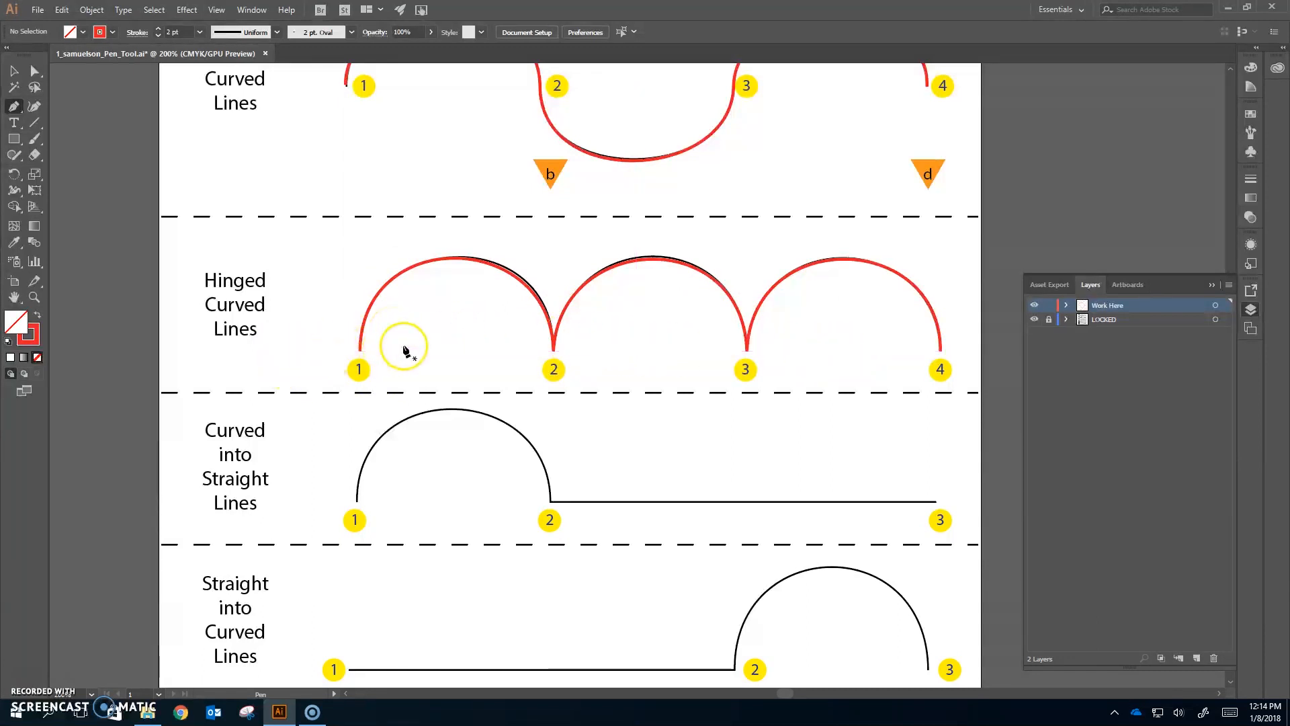
scroll(544, 350, "down", 3)
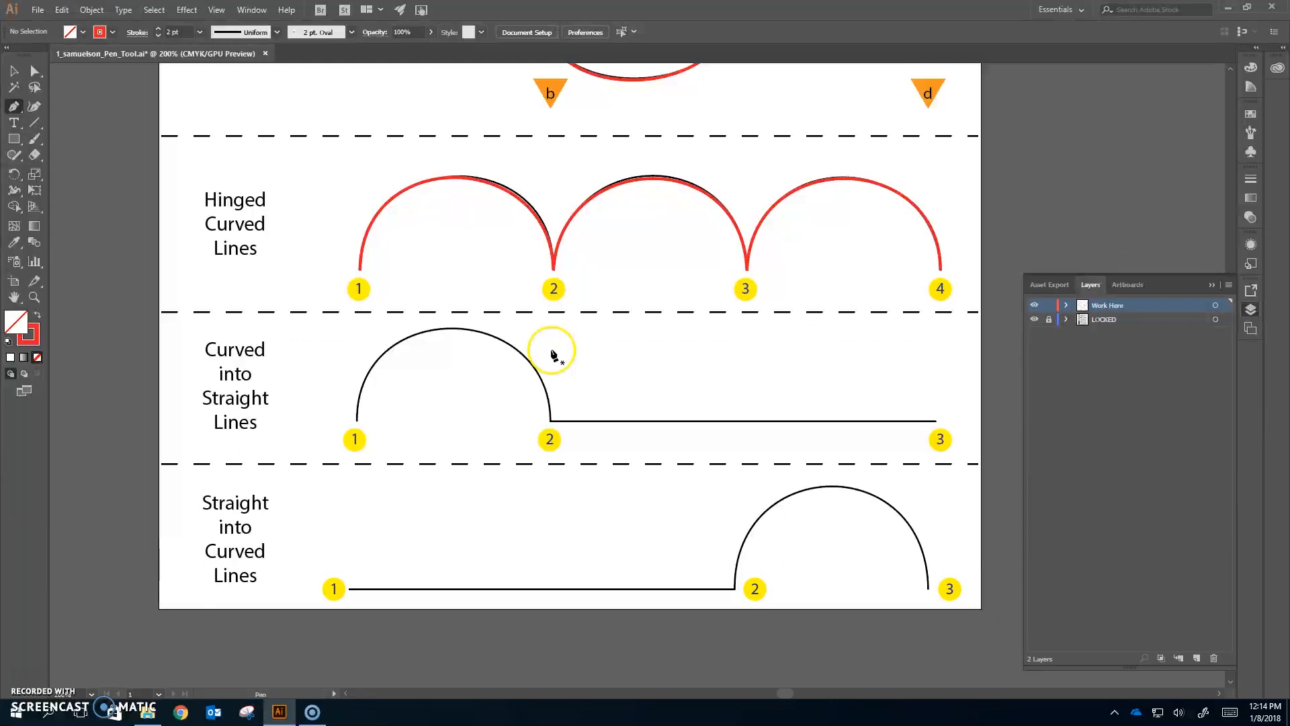
scroll(311, 265, "down", 2)
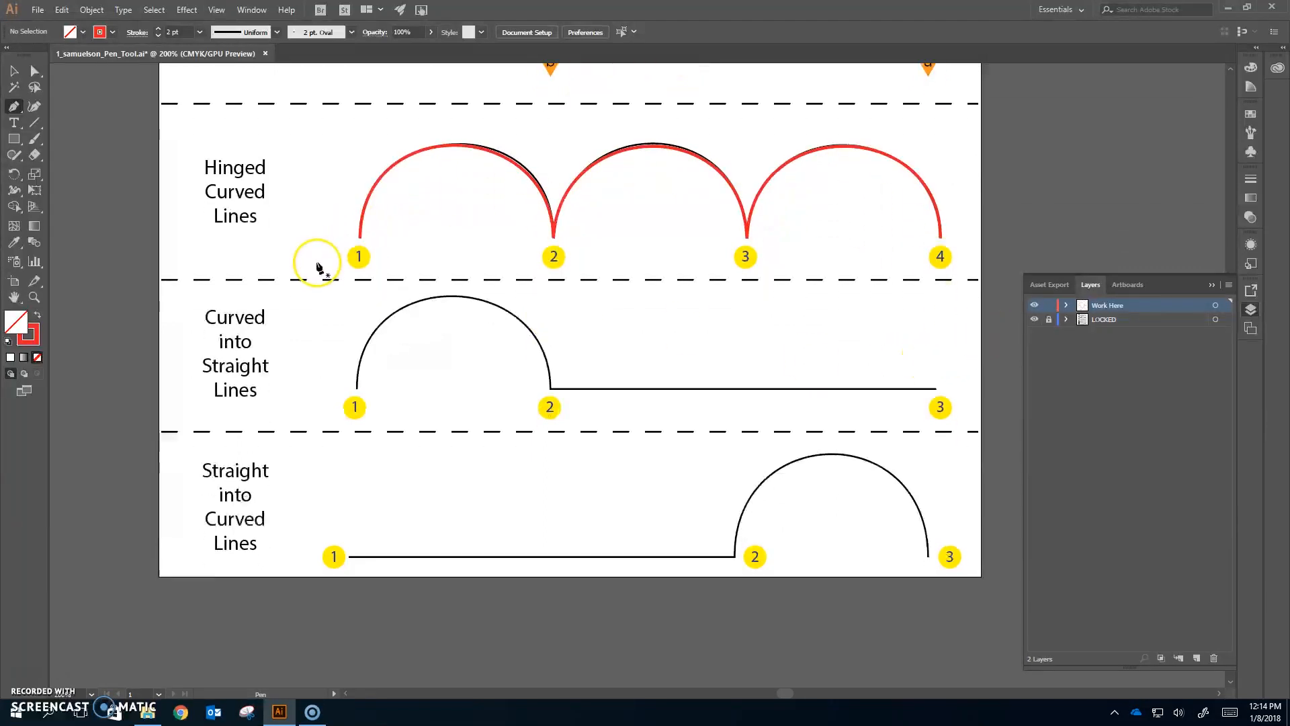
scroll(322, 344, "down", 2)
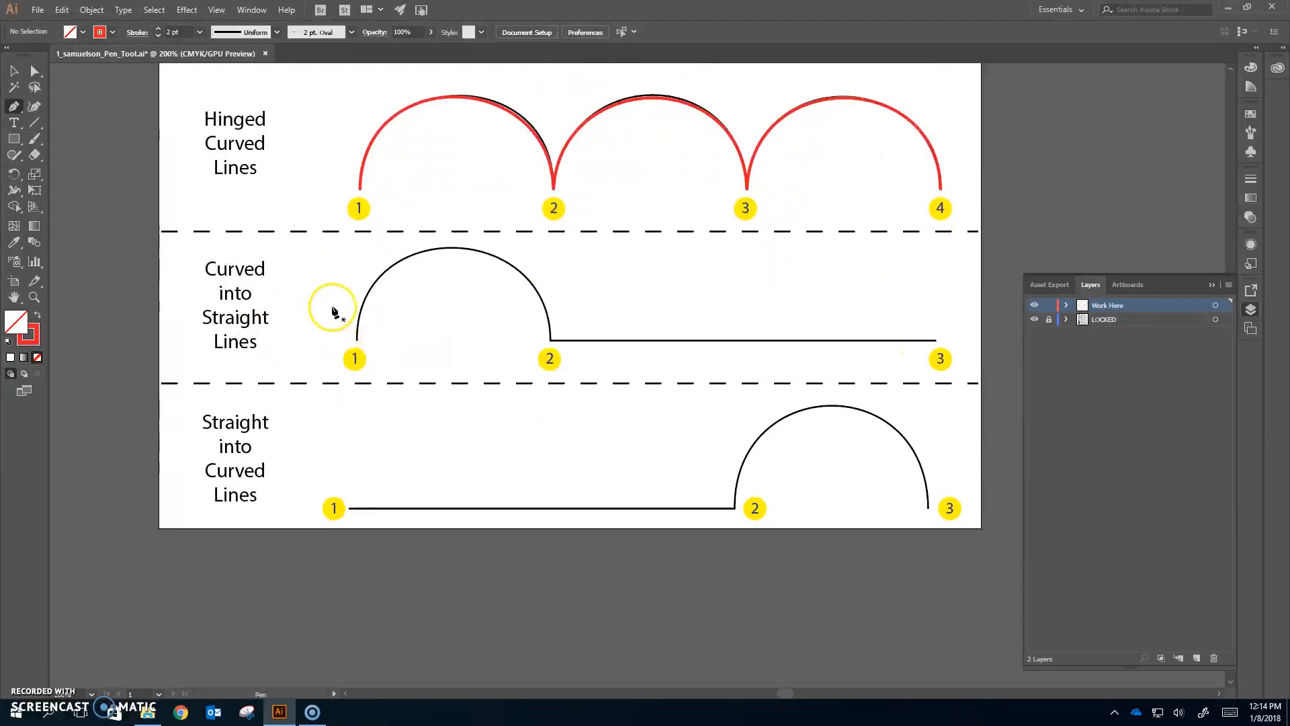
scroll(332, 308, "down", 1)
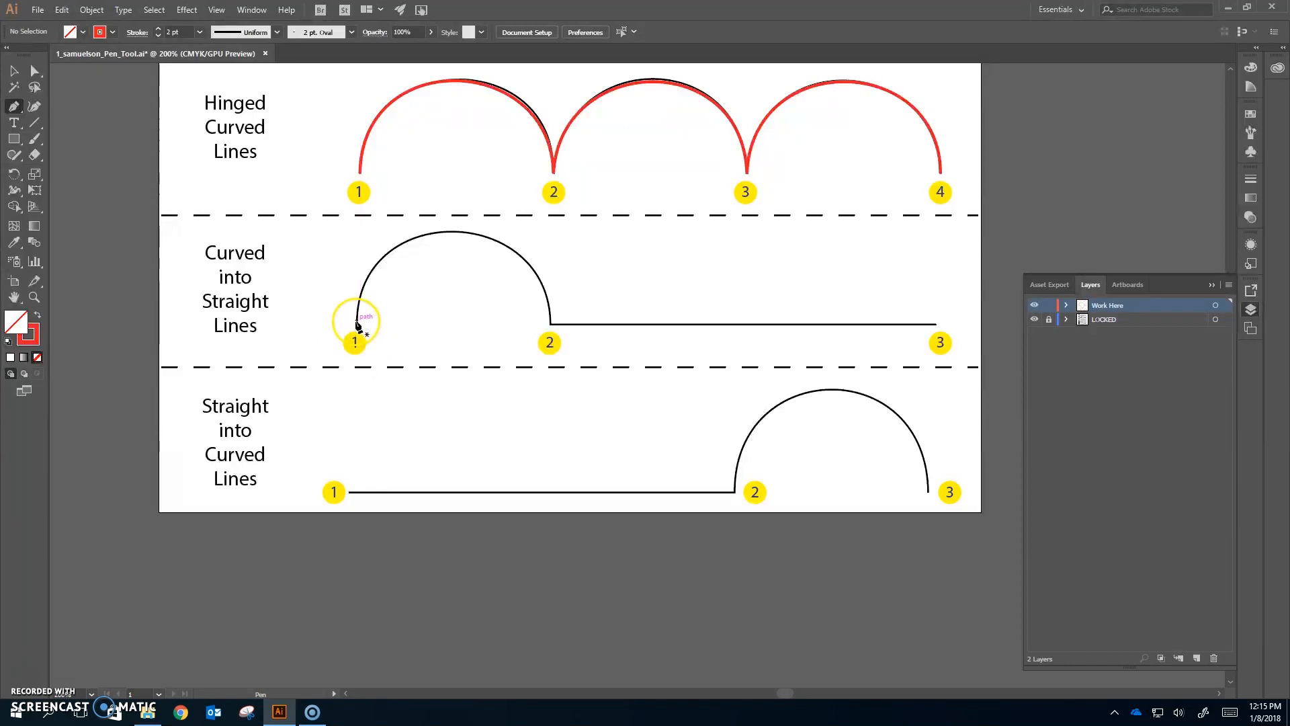
left_click_drag(356, 327, 358, 222)
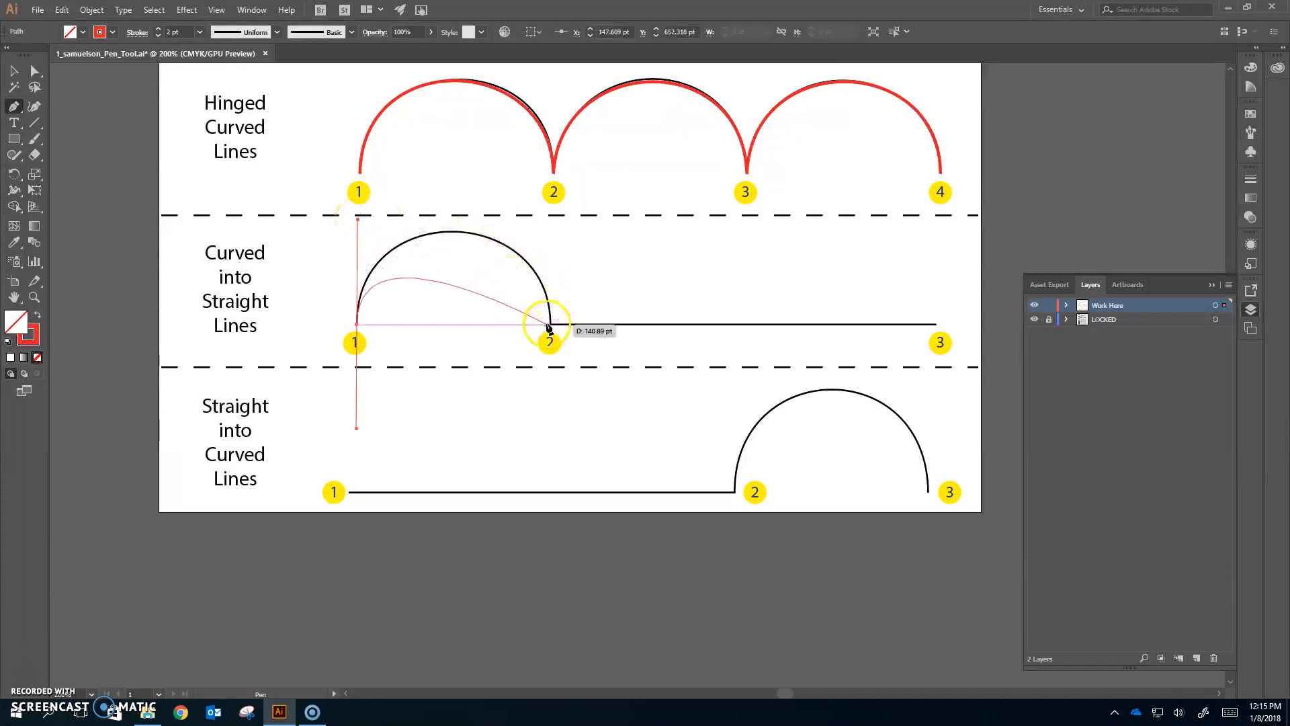
left_click_drag(550, 324, 567, 465)
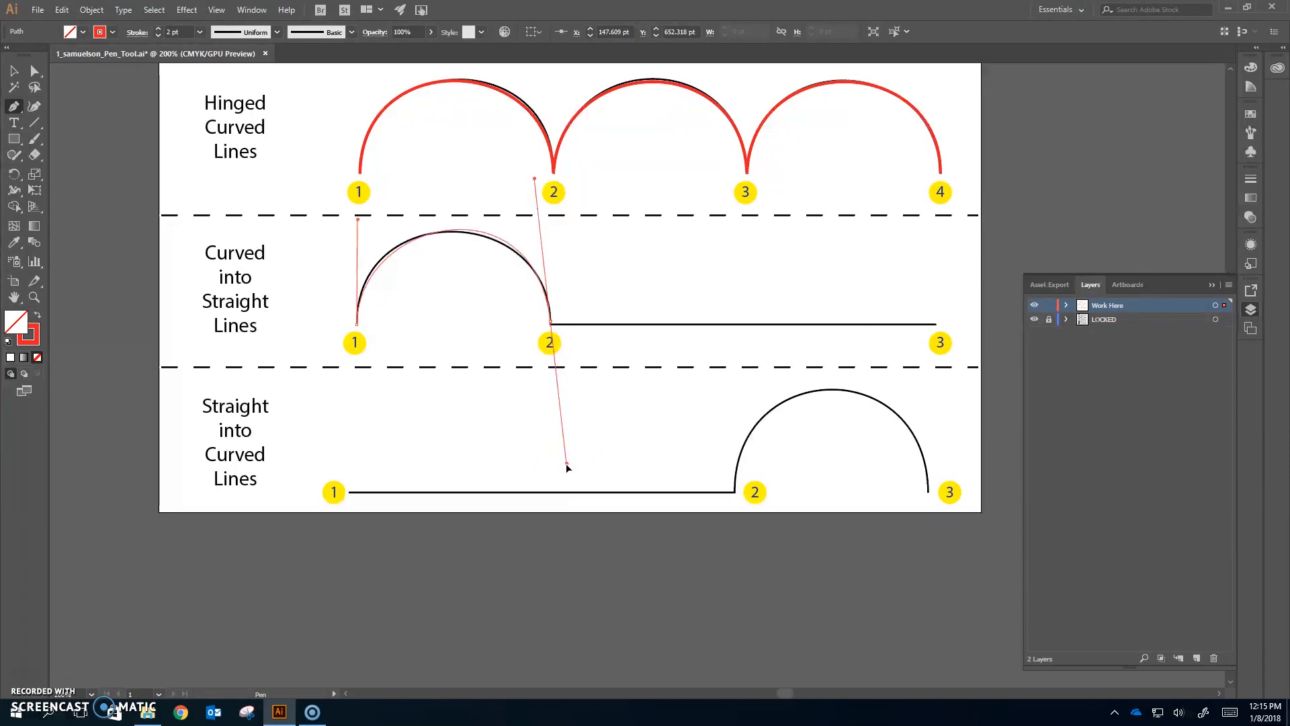
left_click_drag(567, 464, 563, 323)
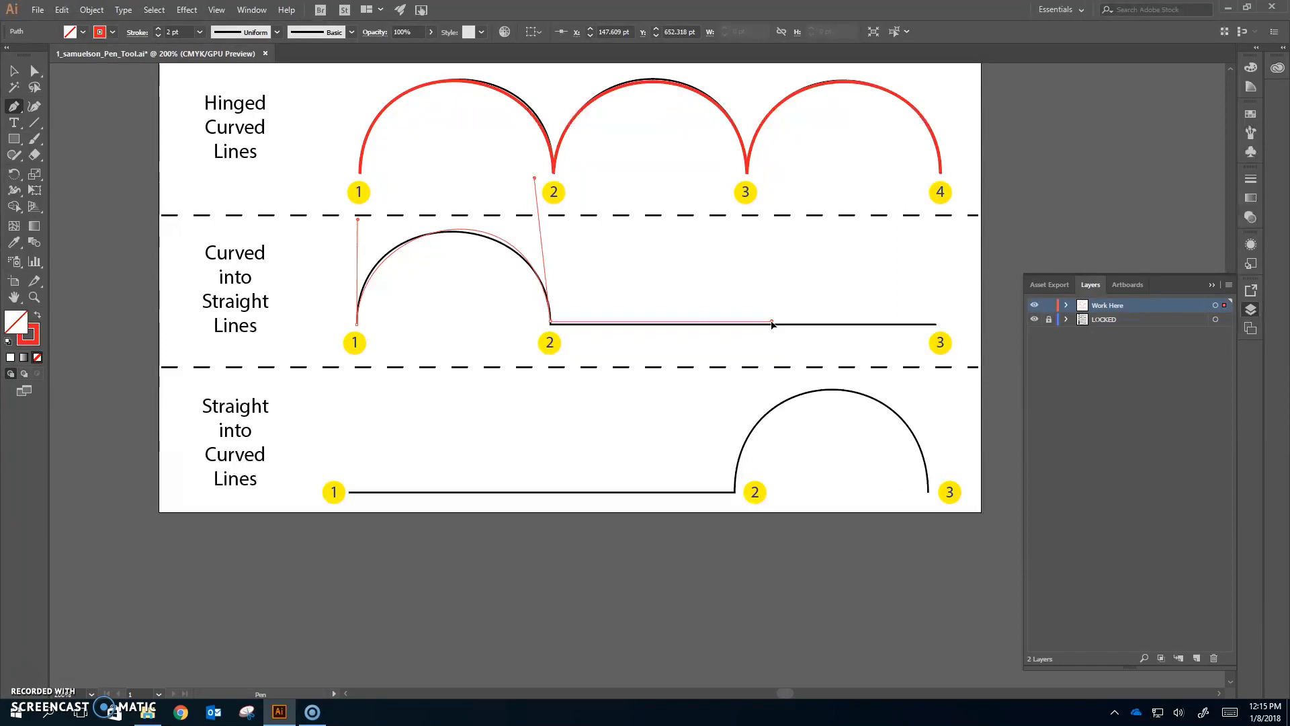
- Draw a straight segment from point 2 to point 3 and end the path
left_click_drag(772, 325, 938, 328)
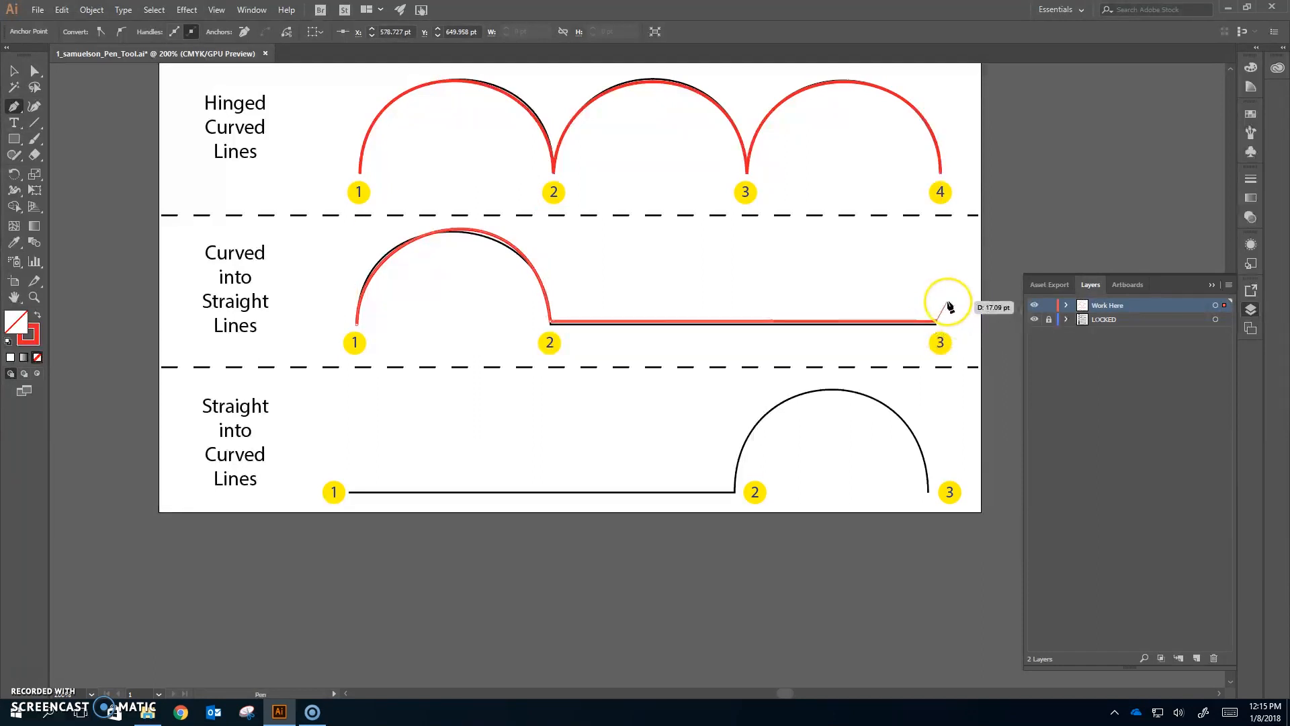
left_click(945, 301, "ctrl")
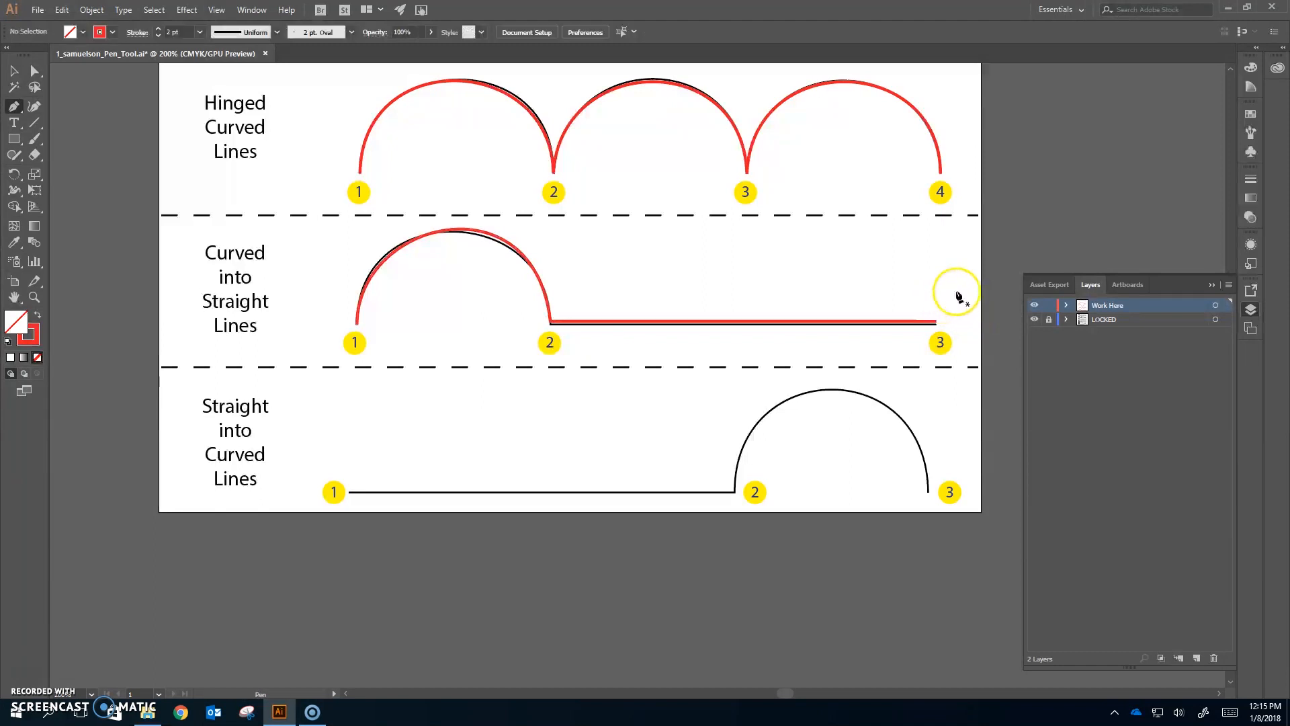